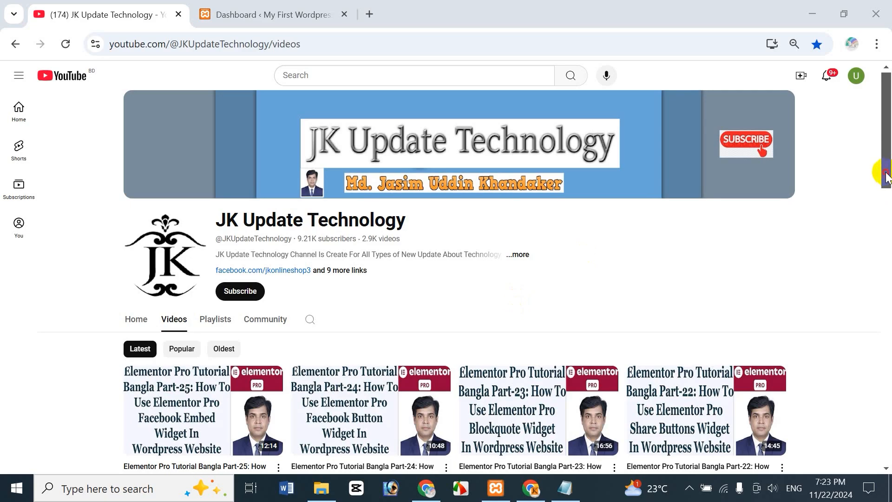
Look through the created playlists of the JK Update Technology channel and return to its list of videos
mouse_move(886, 175)
mouse_down()
mouse_move(886, 299)
mouse_move(885, 159)
mouse_up()
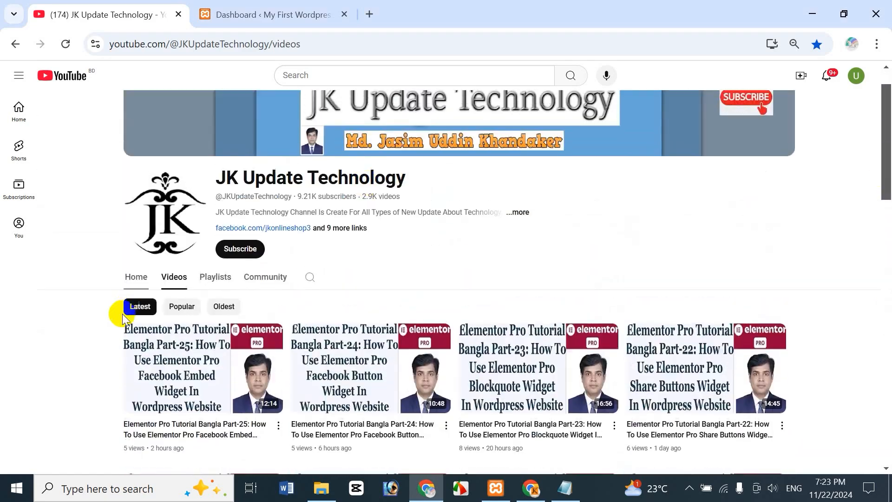
click(207, 278)
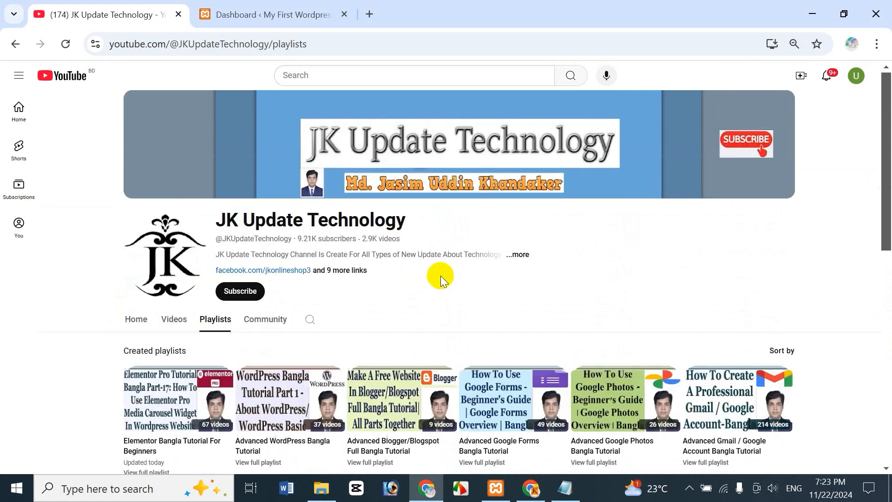
scroll(886, 182, down, 2)
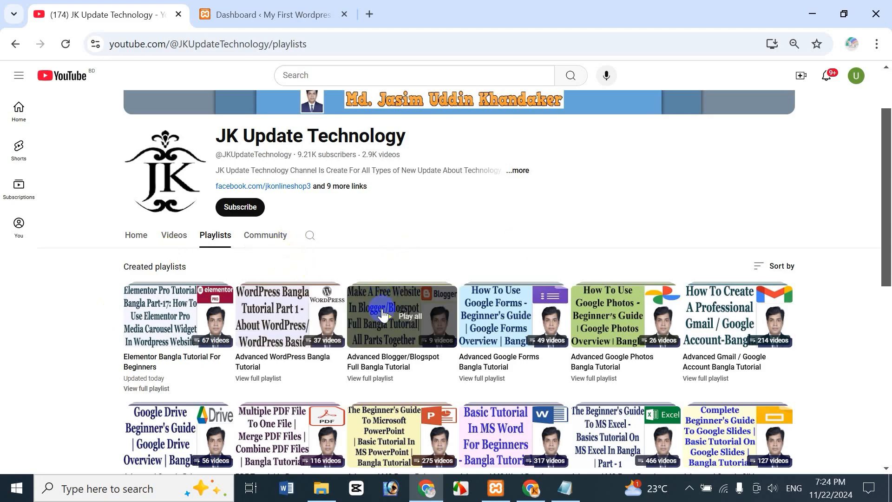
drag(887, 228, 888, 175)
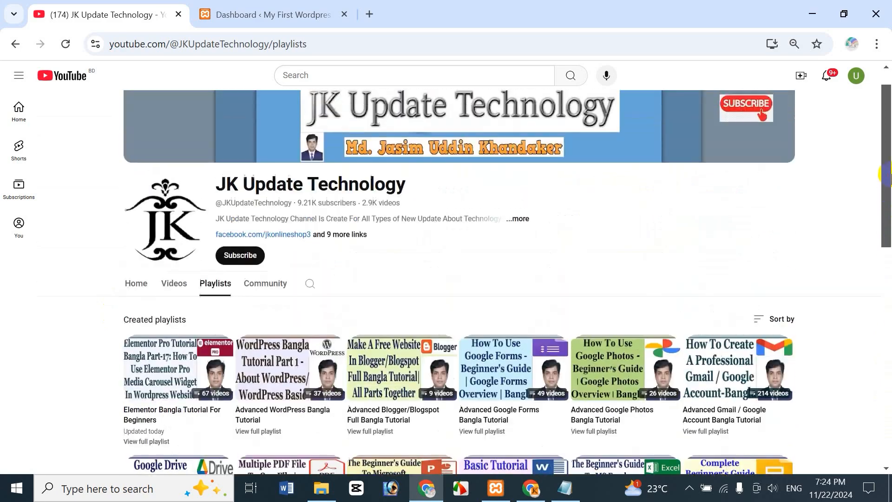
click(175, 293)
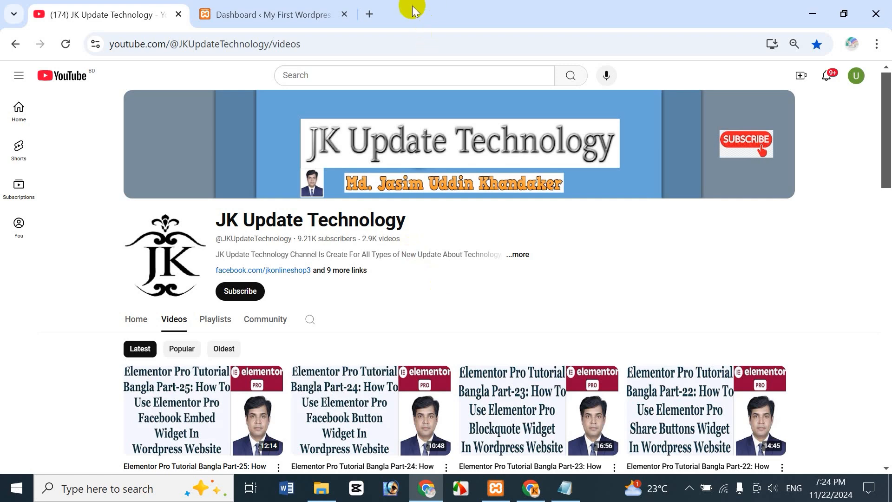
Open the WordPress login page at jasimonline.com/wp-admin in a new browser tab
click(371, 12)
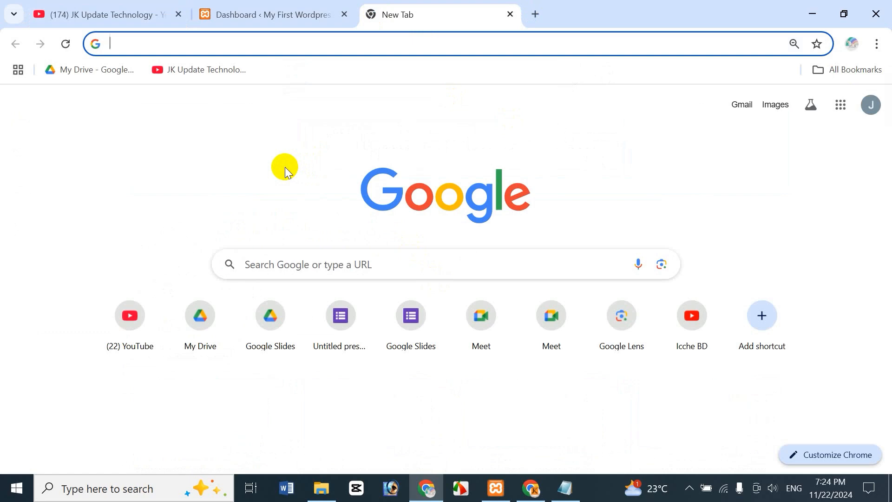
text(j)
key(Right)
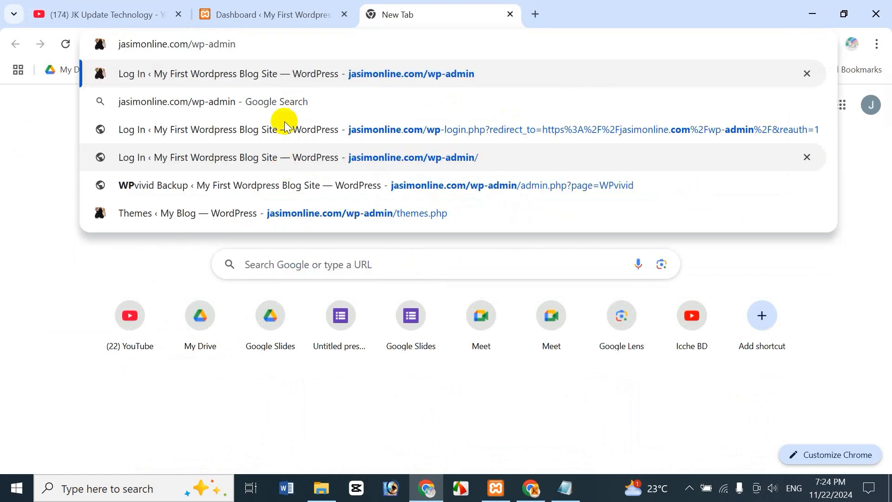
drag(193, 44, 251, 55)
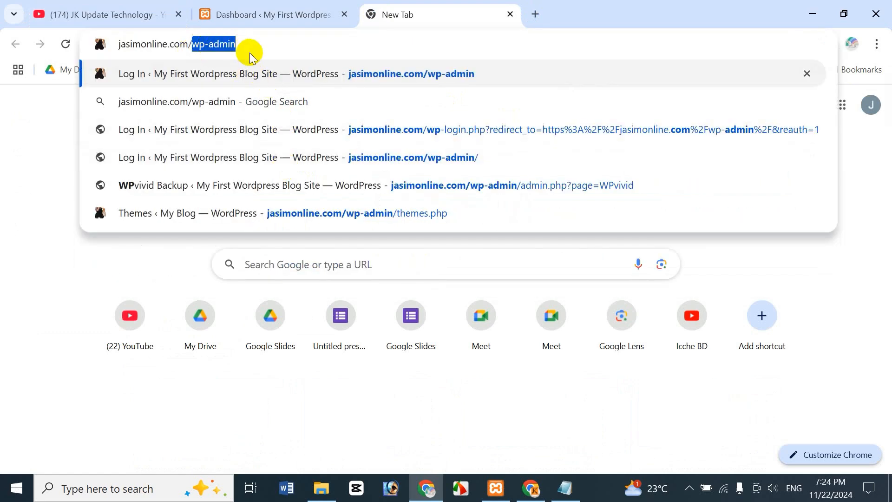
click(264, 43)
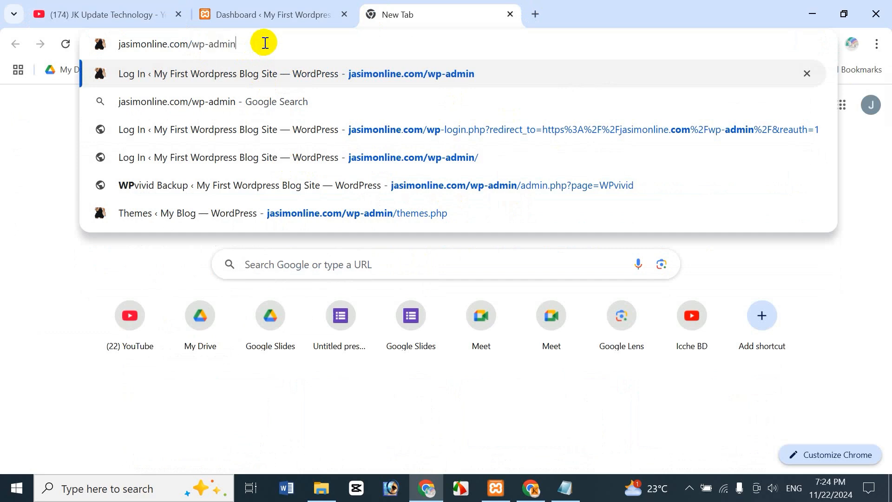
key(Return)
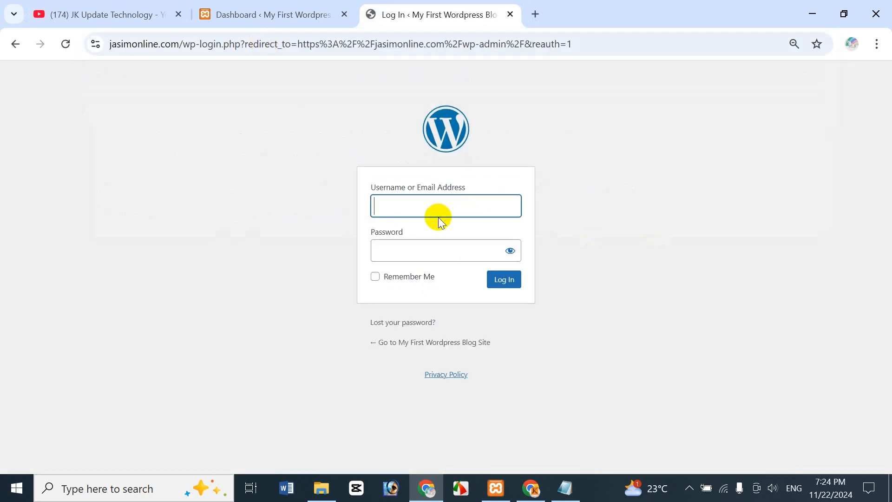
View the local WordPress dashboard, the online site's login page and the YouTube channel page again
click(305, 17)
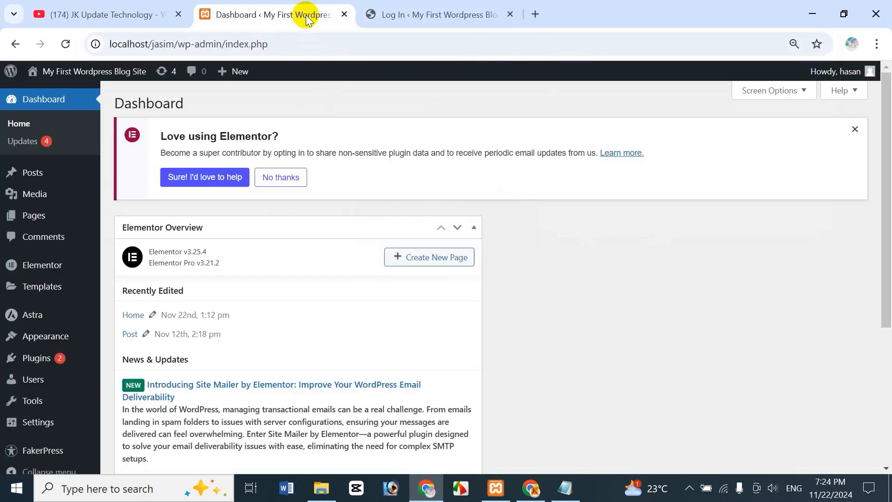
click(418, 27)
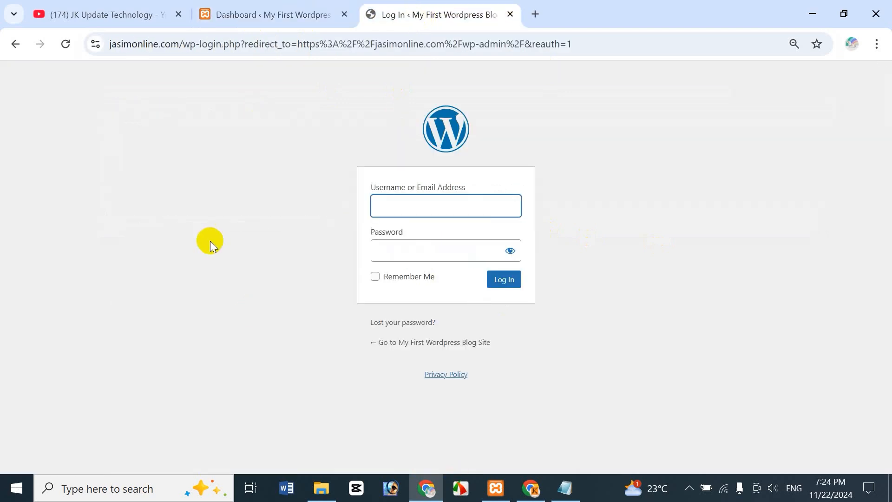
click(88, 13)
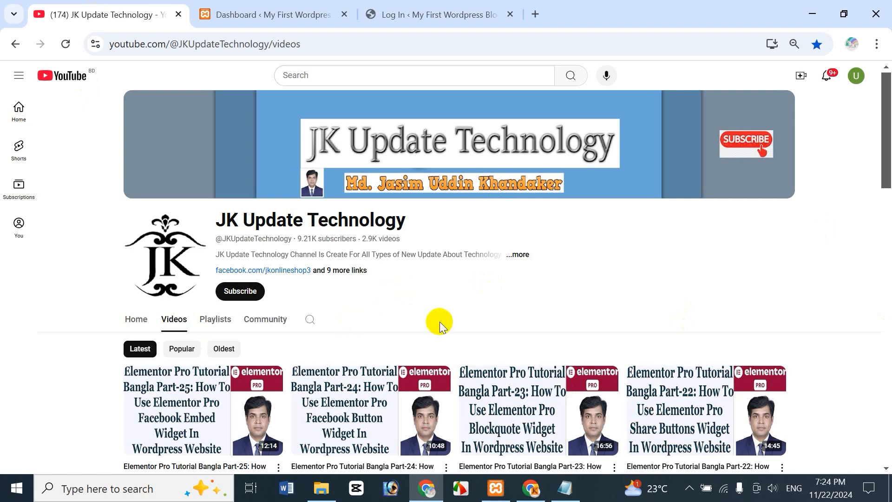
Check the status of the Apache and MySQL modules in the XAMPP Control Panel and minimize it
click(115, 488)
text(xam)
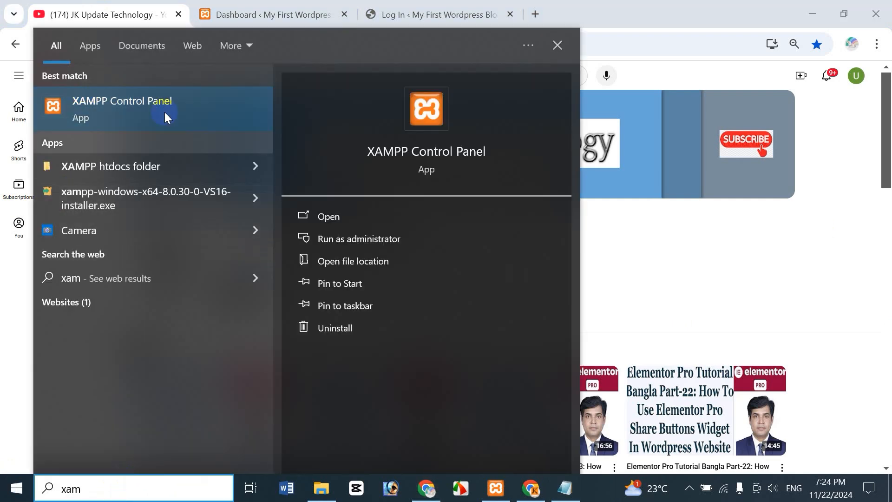
click(664, 5)
click(496, 488)
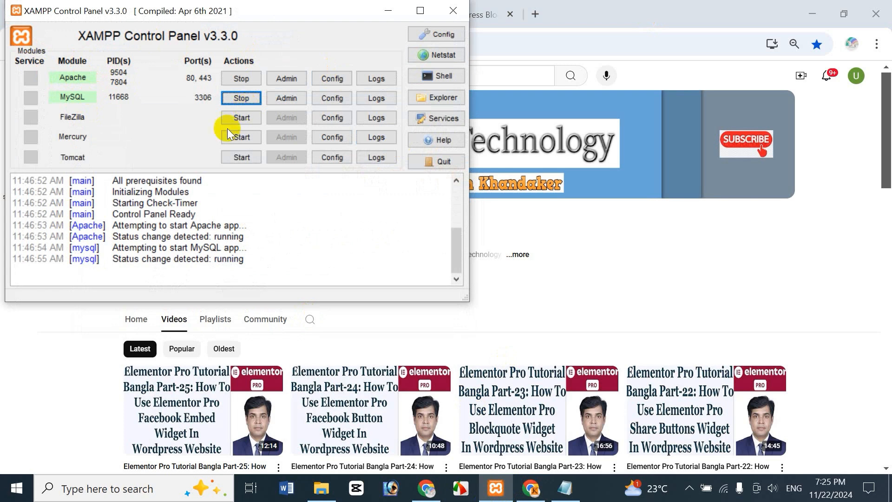
click(386, 11)
Enter the local admin address localhost/jasim/wp-admin in a new browser tab without loading it
click(535, 14)
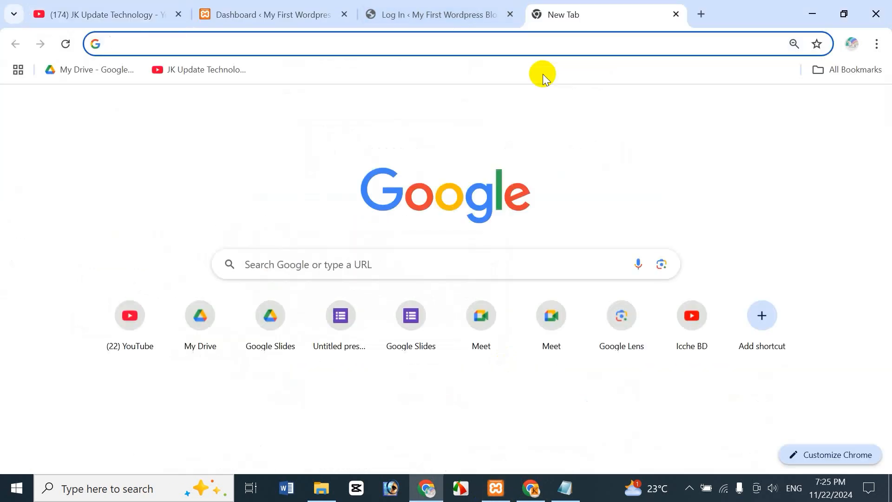
text(localhost/jasim/wp-admin)
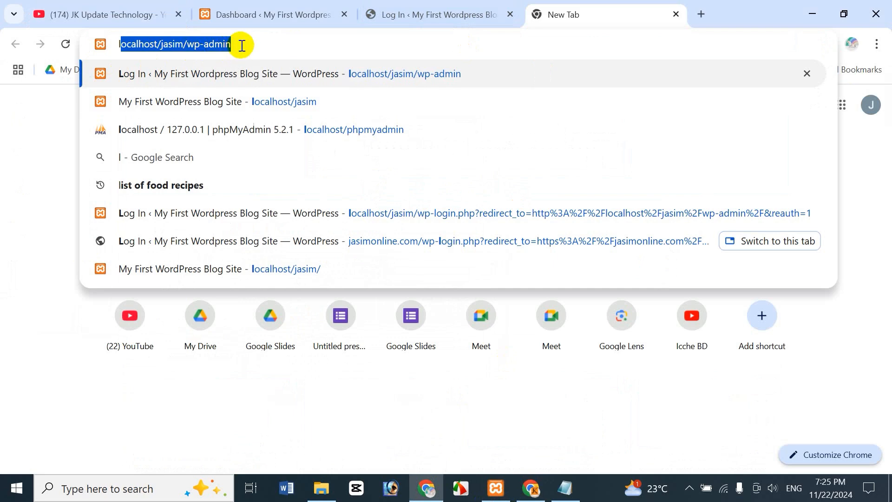
click(241, 46)
drag(161, 44, 229, 42)
click(278, 43)
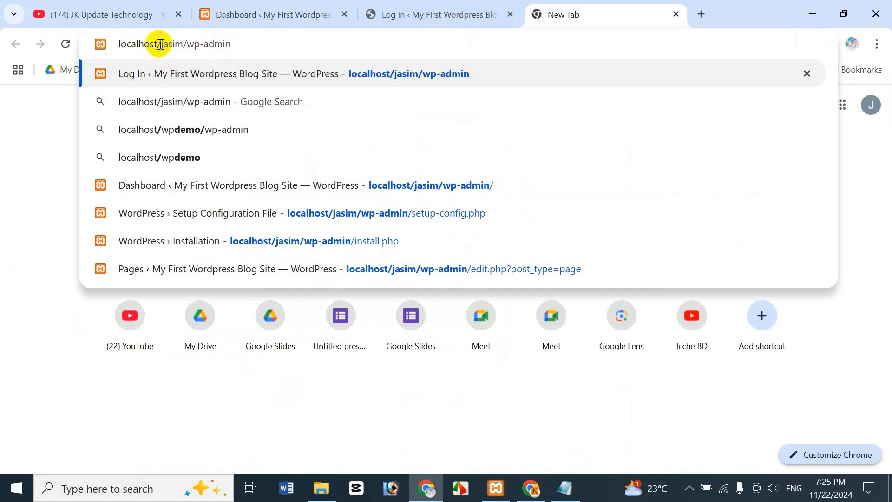
drag(160, 45, 185, 49)
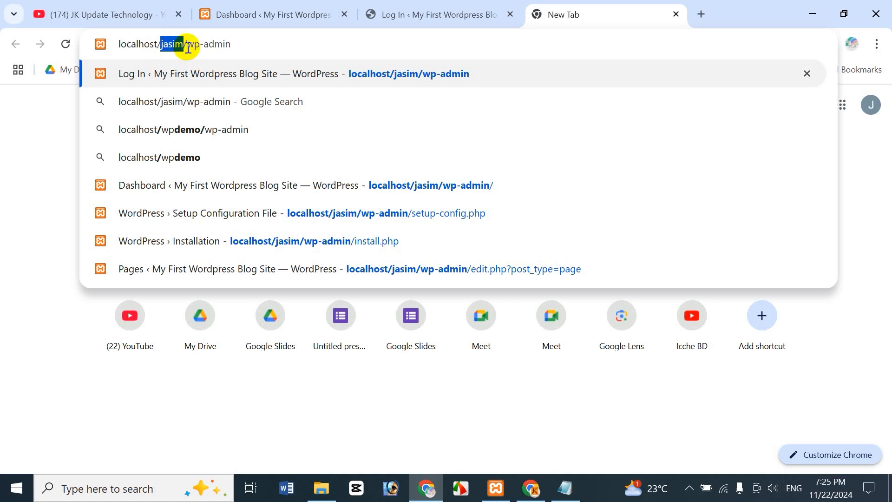
drag(187, 45, 251, 48)
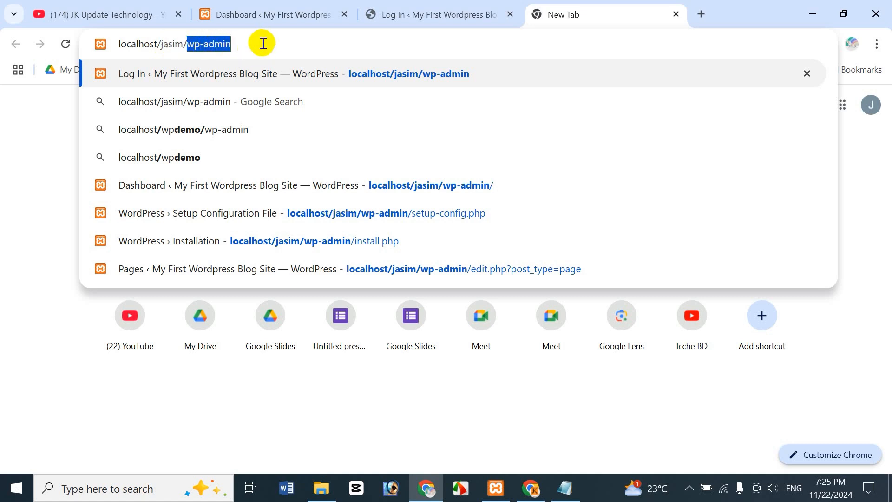
click(263, 43)
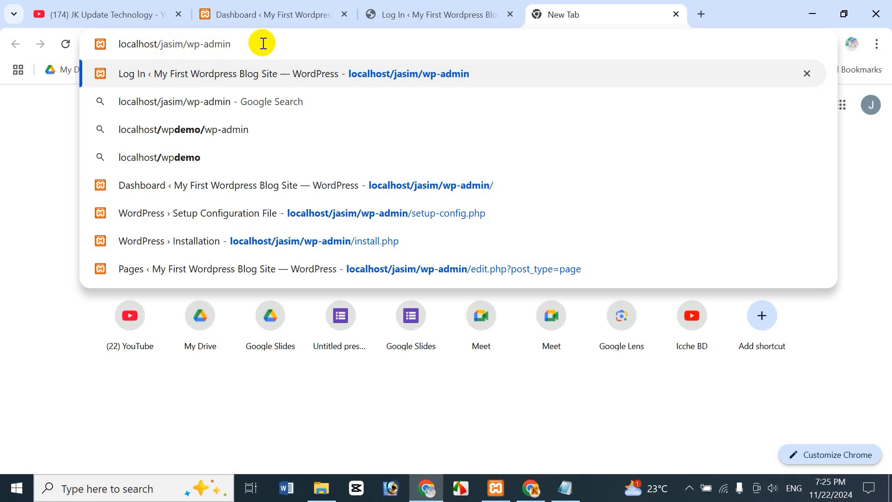
Open the Home page for editing with Elementor from the local site's page list, and close the two spare browser tabs
click(433, 21)
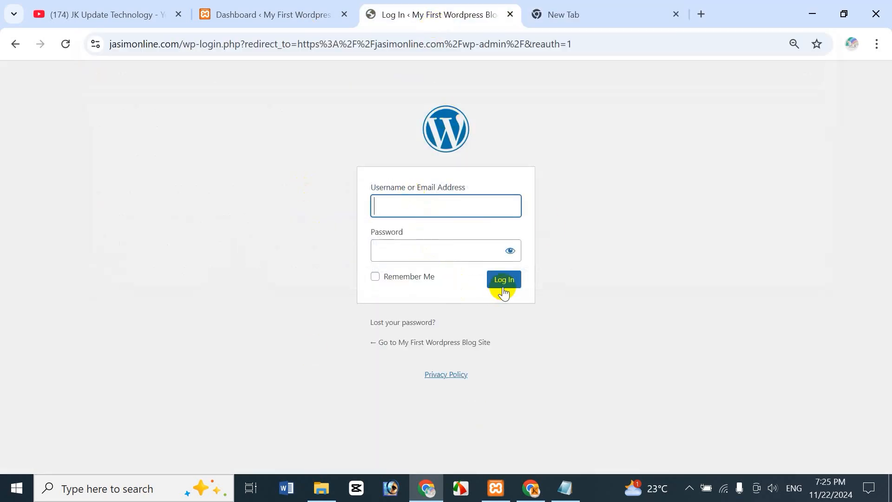
click(264, 14)
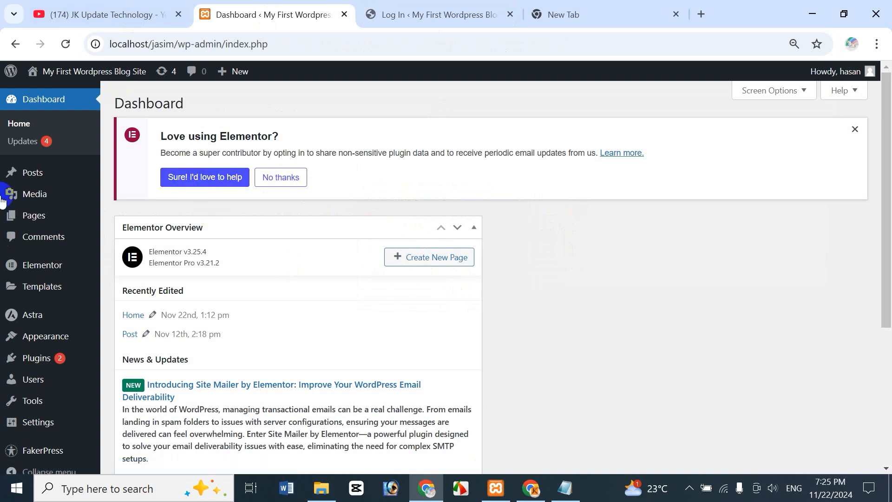
click(16, 223)
click(133, 218)
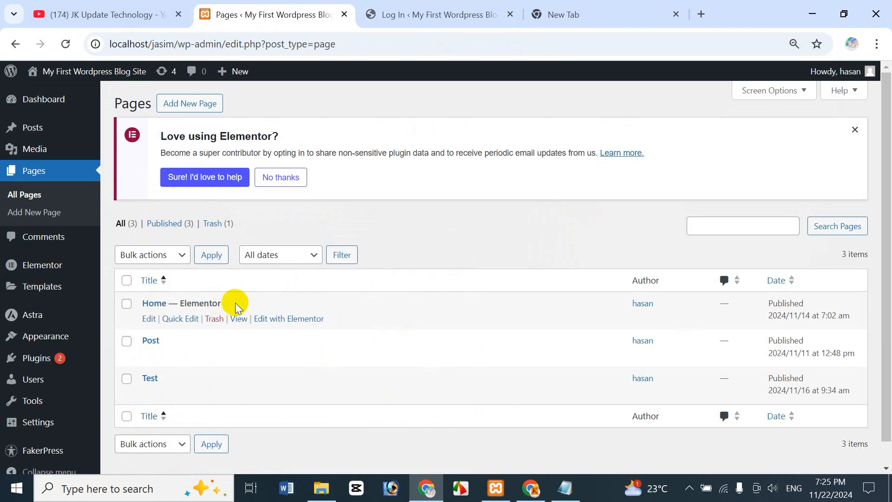
click(297, 323)
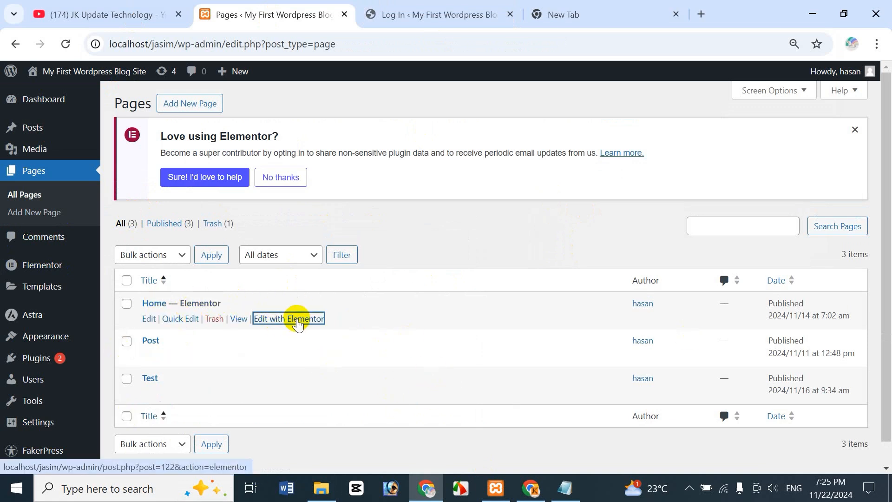
click(676, 15)
click(510, 14)
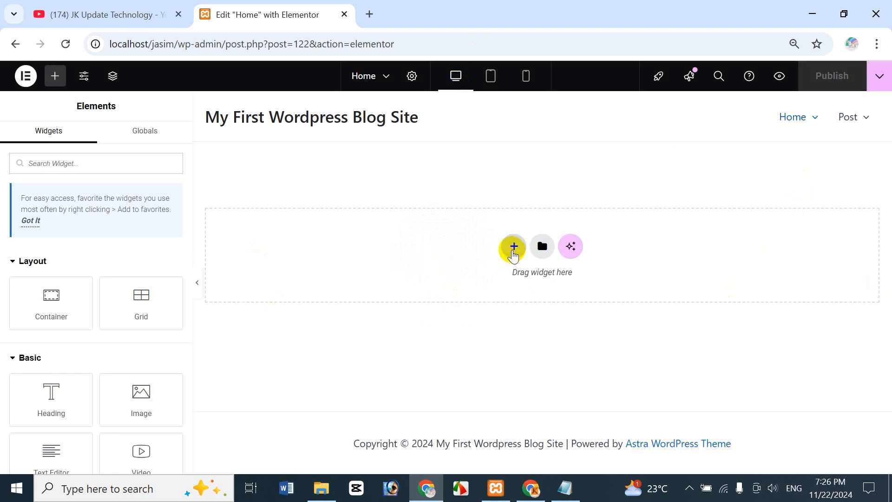
Add a Flexbox container with the Direction Column structure to the Home page
click(511, 255)
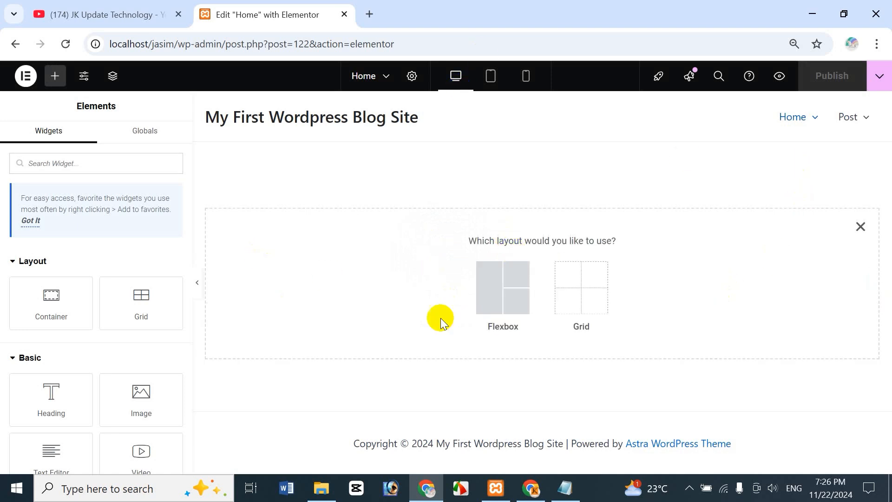
click(511, 295)
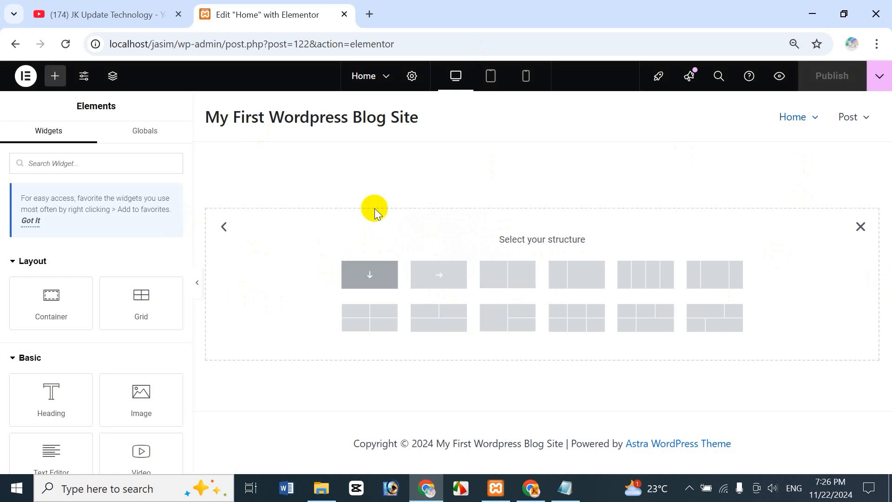
click(366, 275)
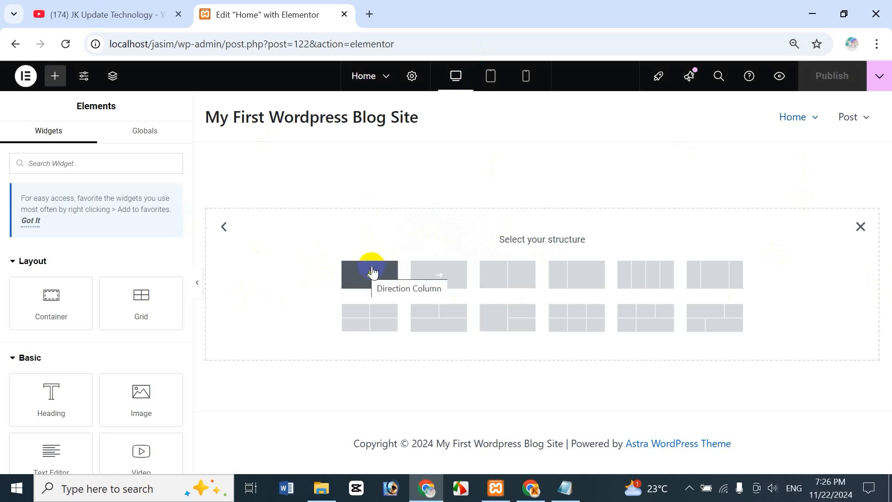
click(367, 275)
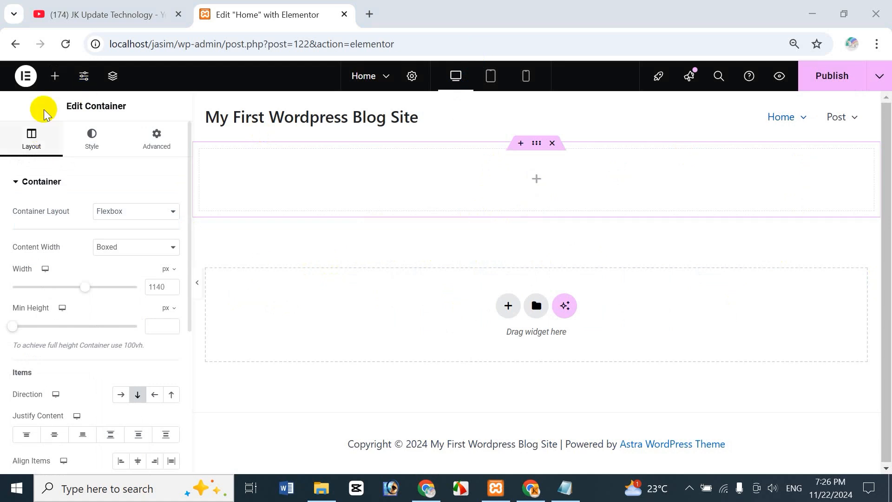
Search the Elementor widgets for "face", check the YouTube channel's video list, and clear the widget search
click(54, 78)
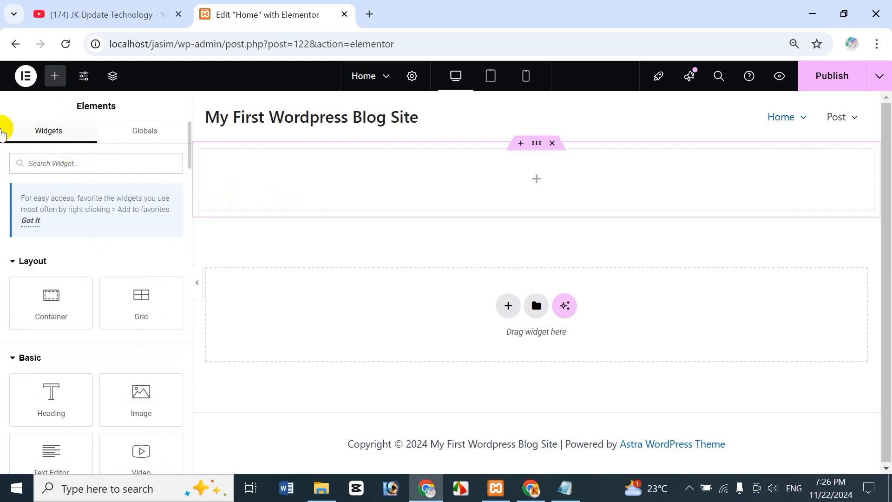
text(face)
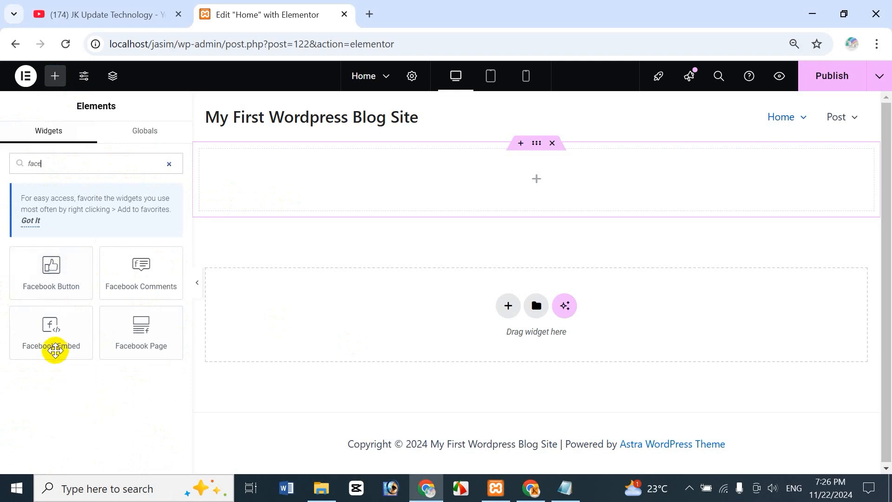
click(97, 13)
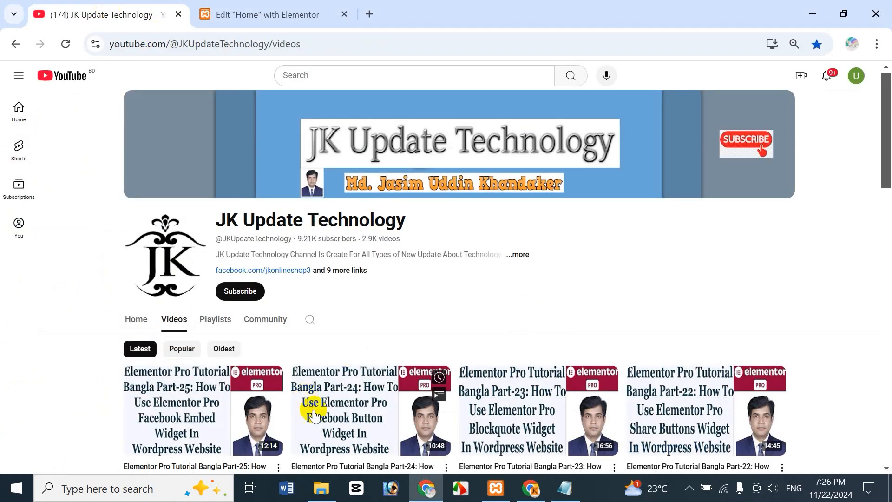
click(247, 16)
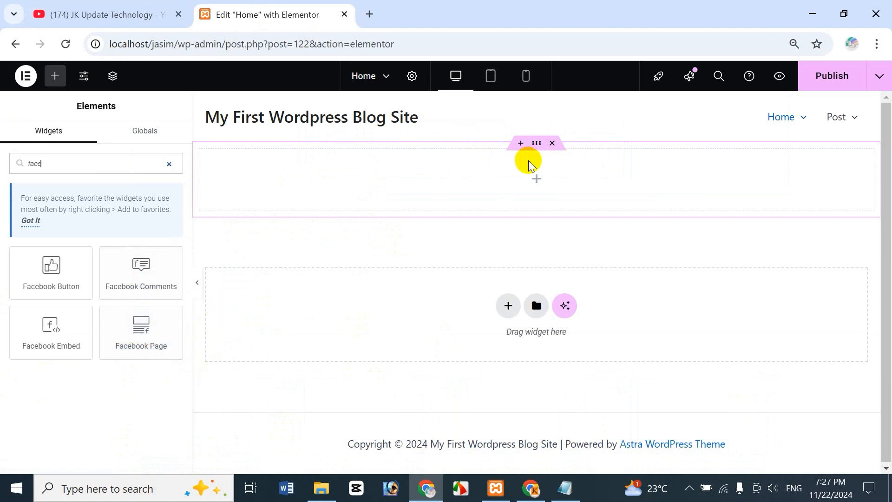
click(168, 165)
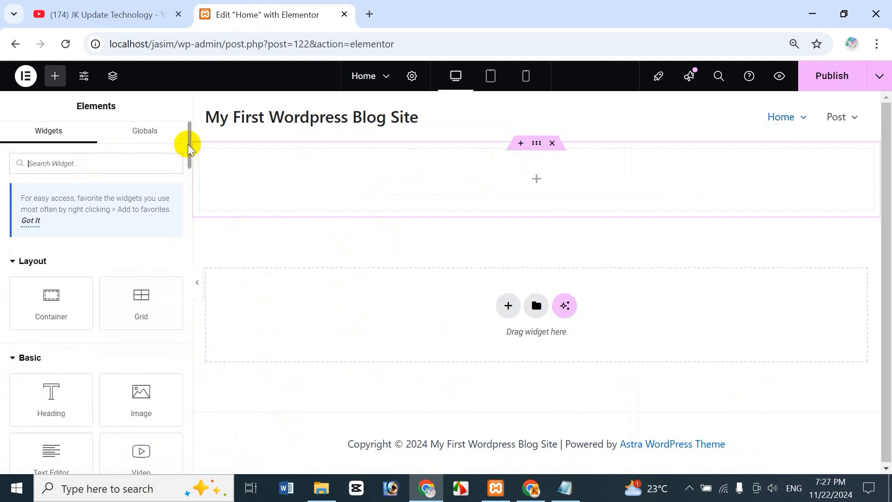
Place a Facebook Page widget in the empty container and review its content settings and page preview
drag(187, 145, 189, 309)
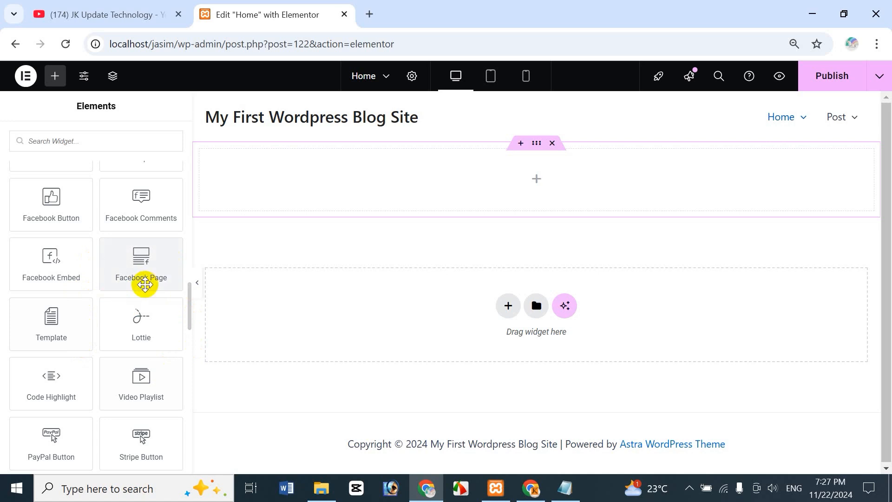
drag(135, 264, 522, 189)
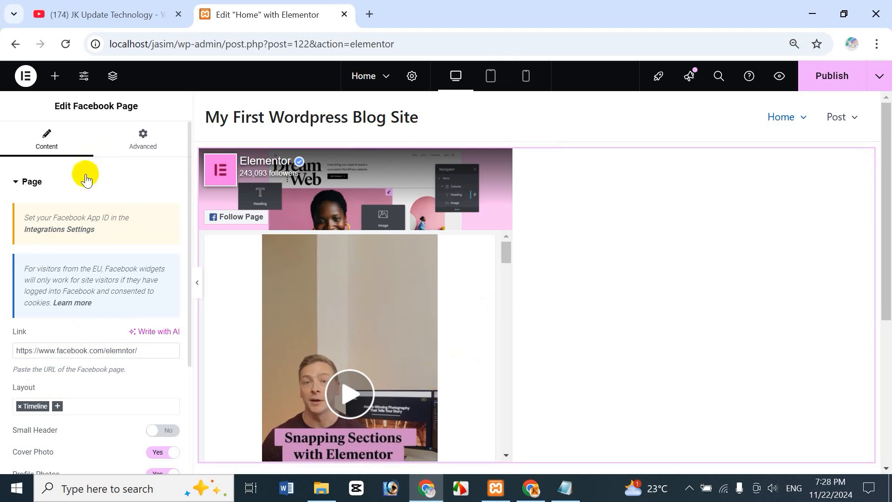
click(39, 150)
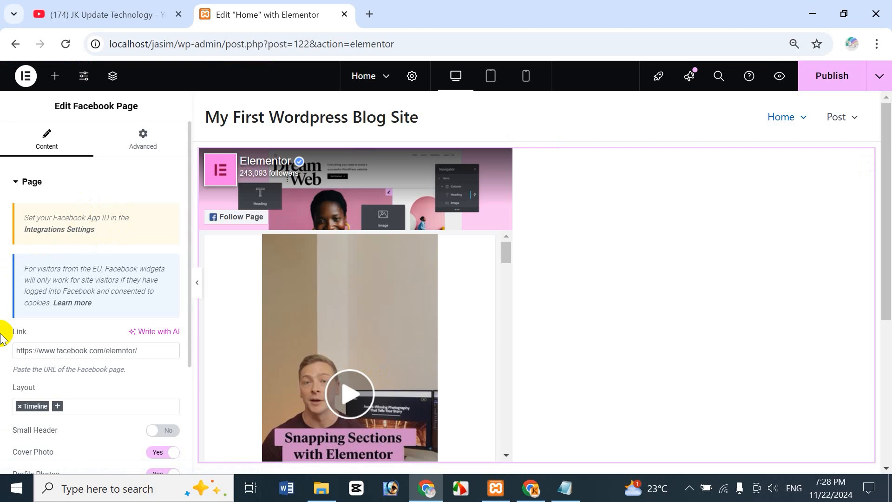
drag(884, 255, 888, 314)
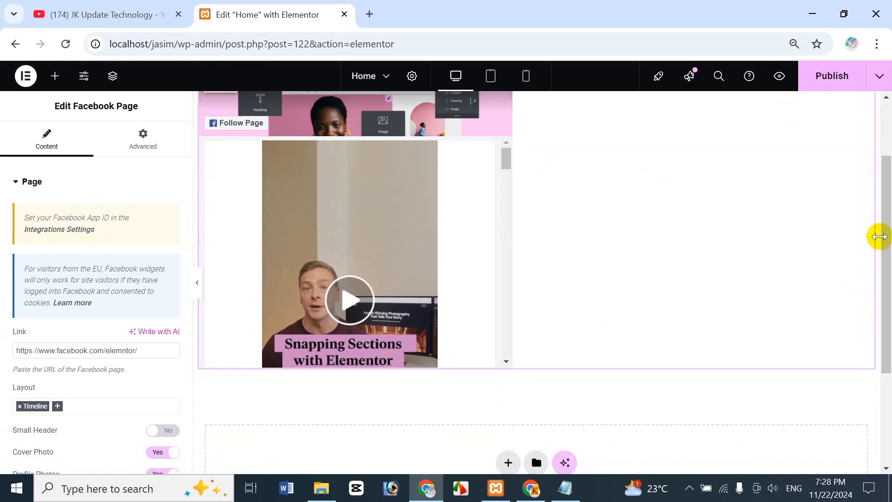
drag(885, 244, 885, 198)
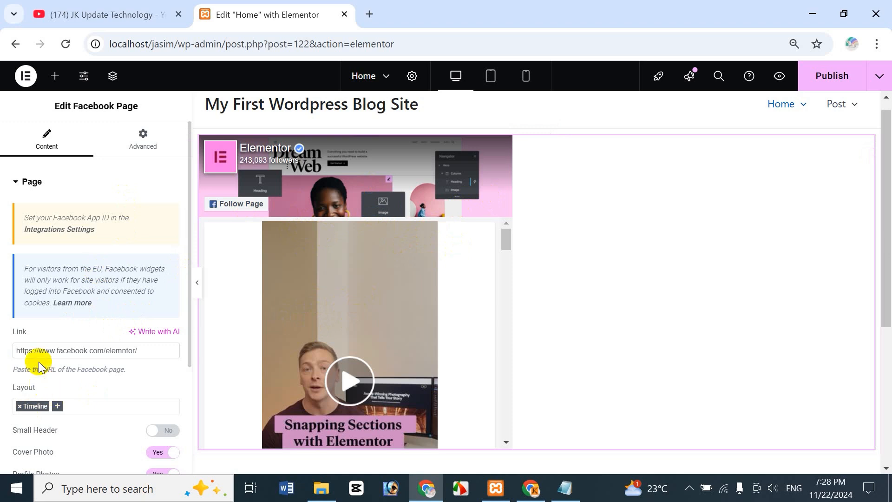
Switch to the other Chrome window and copy the web address of the Health & Beauty Tips Facebook page
click(119, 353)
text(e)
key(BackSpace)
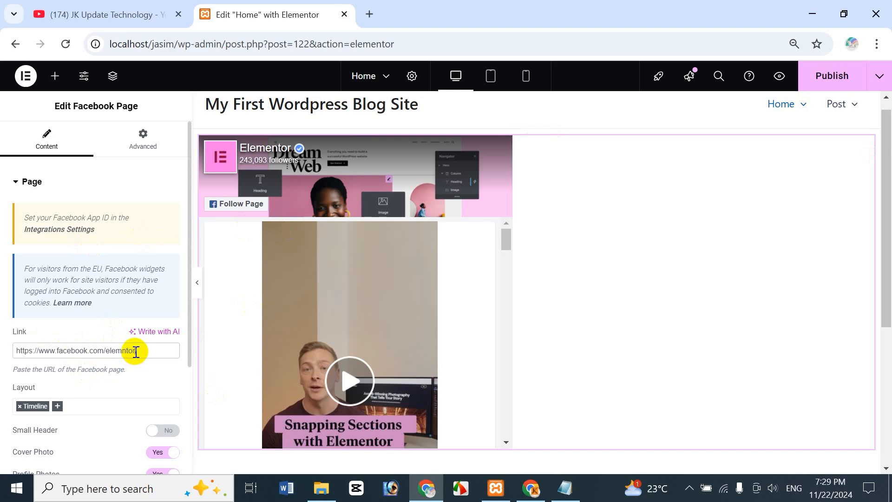
click(531, 488)
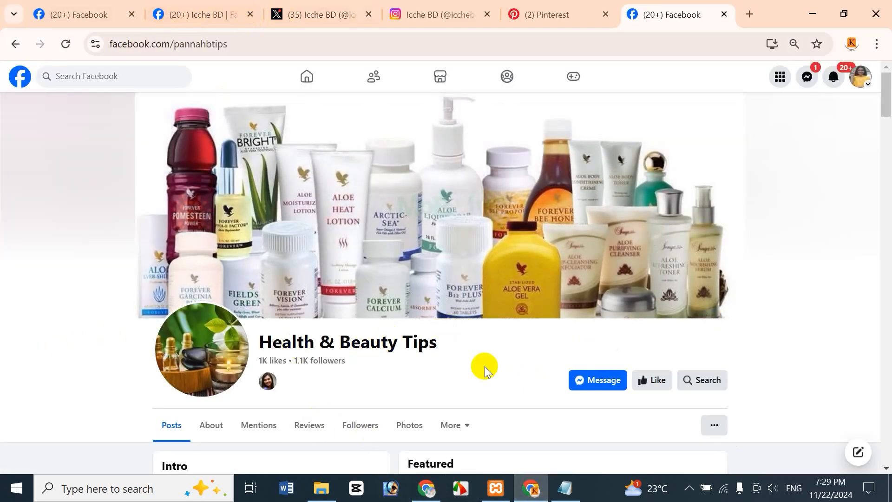
drag(882, 93, 511, 93)
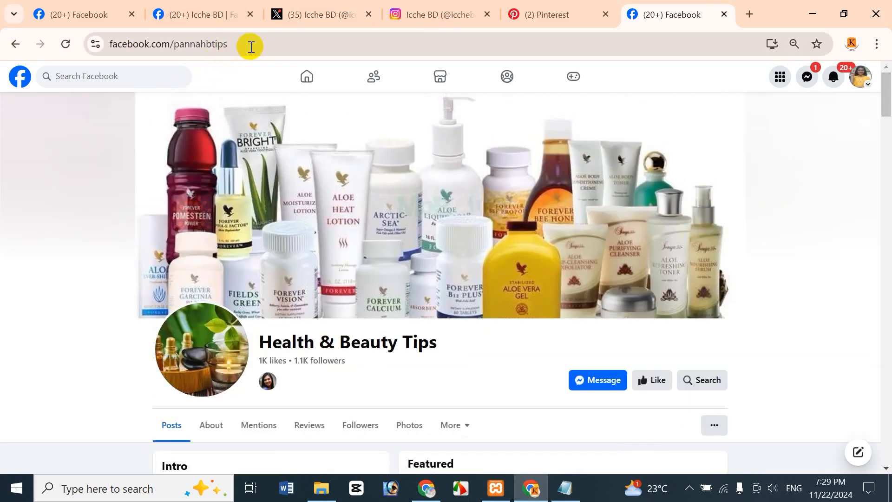
click(86, 49)
key(ctrl+c)
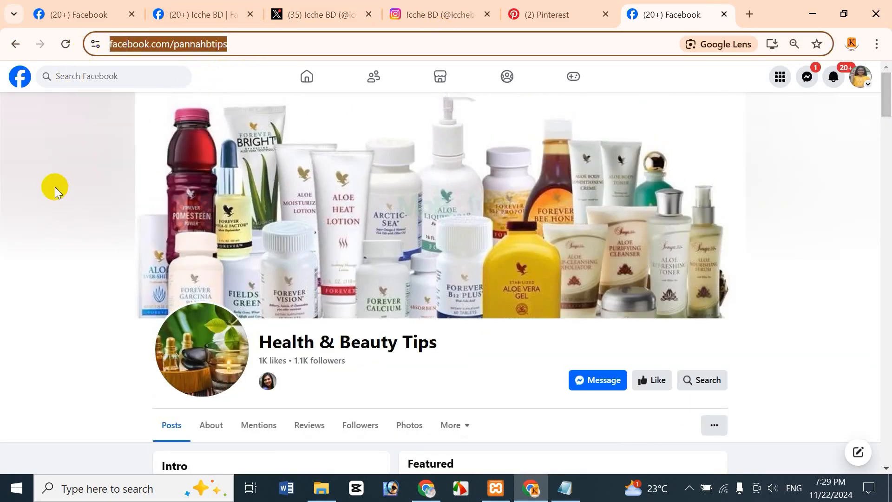
Back in the Elementor window, replace the Facebook Page widget's link with the copied Health & Beauty Tips page address
click(426, 487)
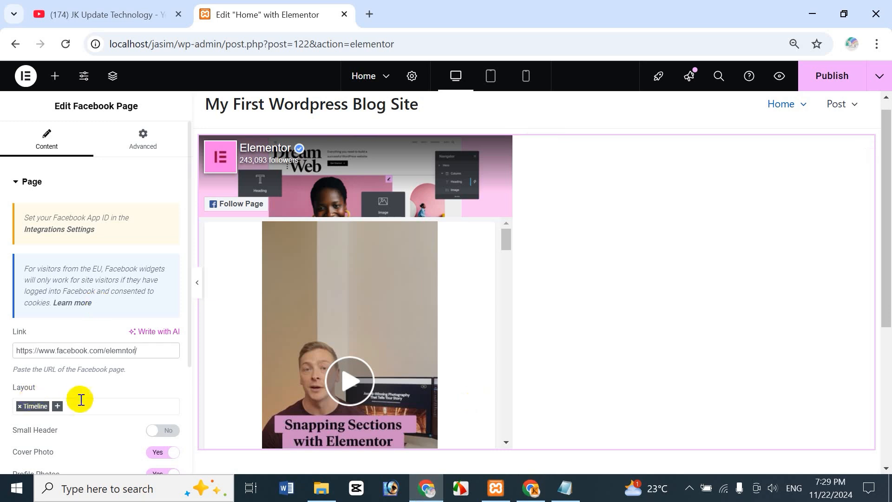
drag(153, 352, 2, 349)
key(BackSpace)
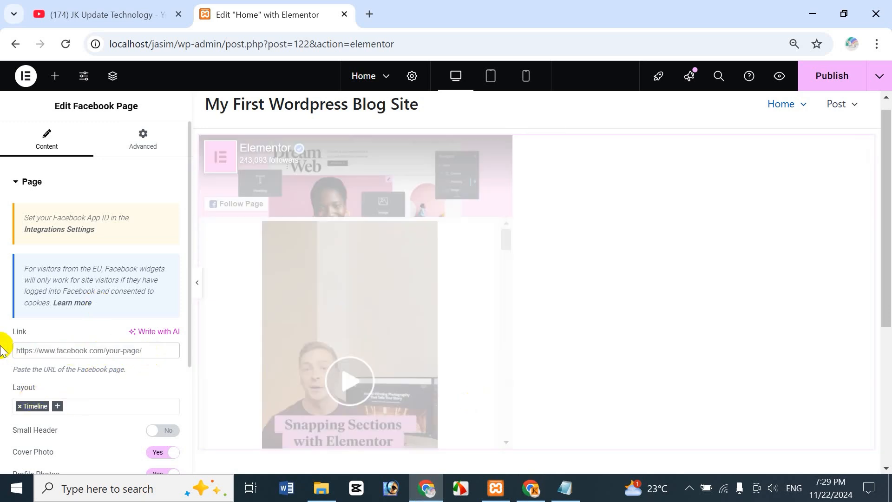
key(ctrl+v)
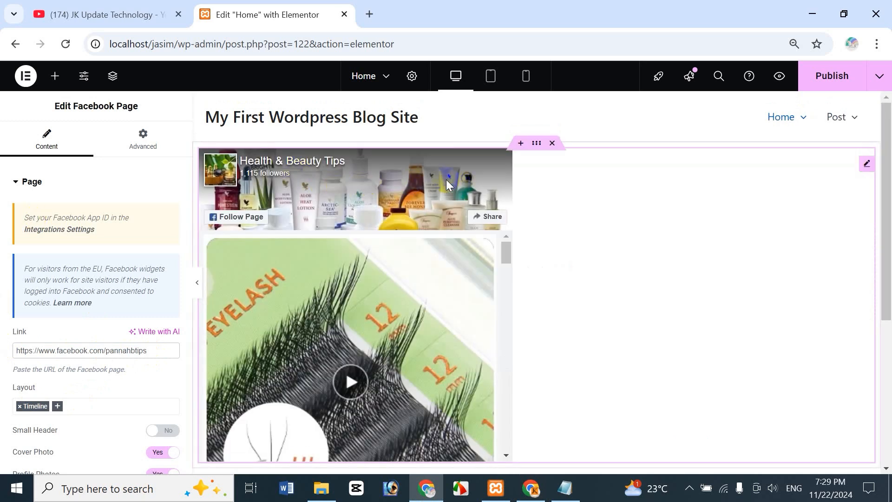
Compare the posts on the Health & Beauty Tips Facebook page with the timeline in the widget preview
click(365, 257)
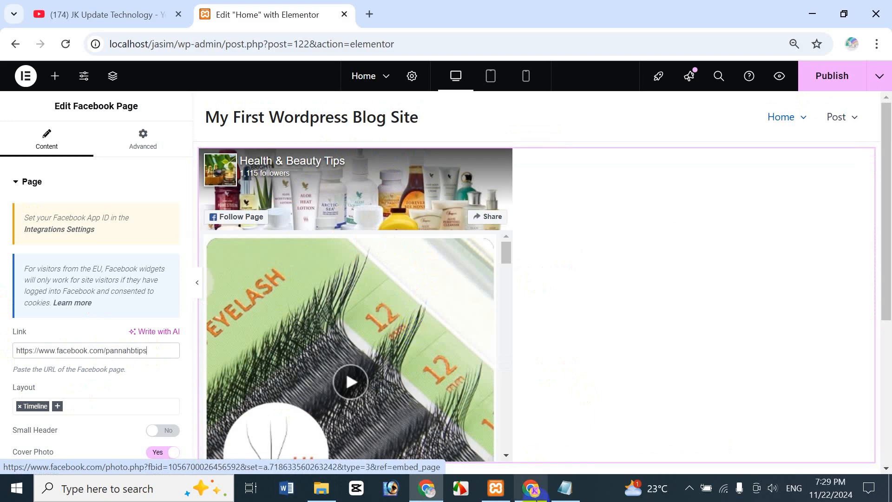
click(541, 496)
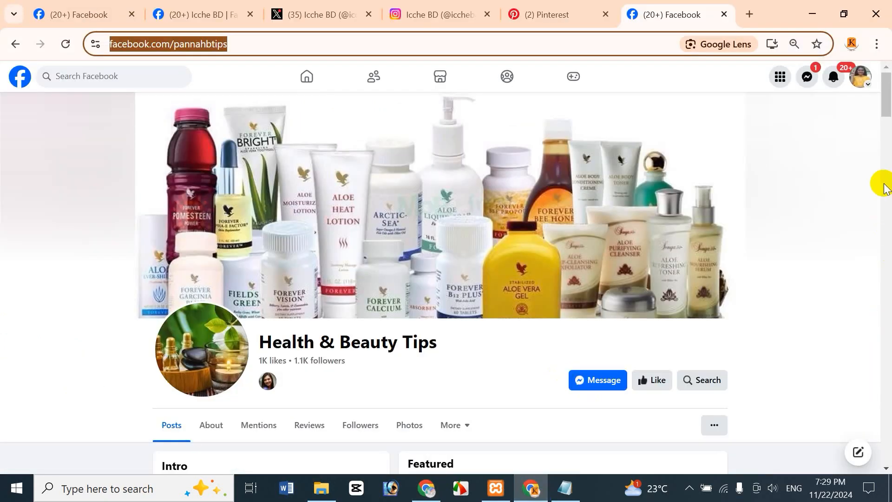
drag(883, 100, 887, 172)
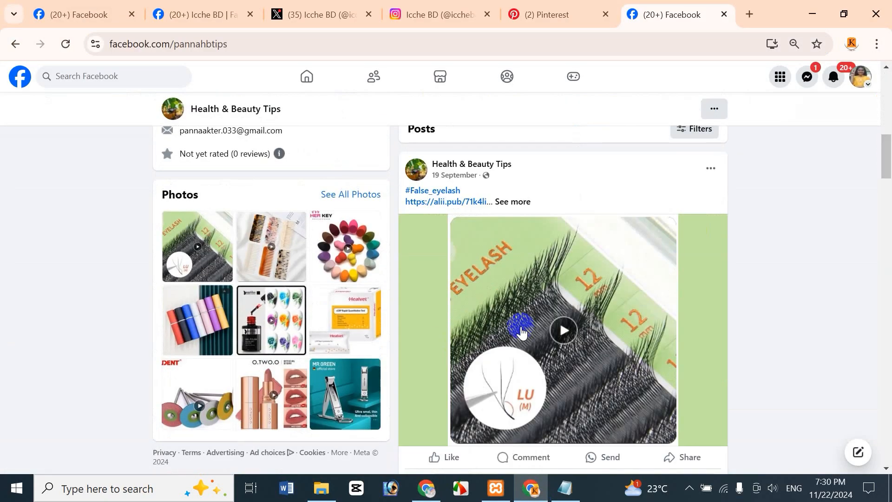
click(420, 496)
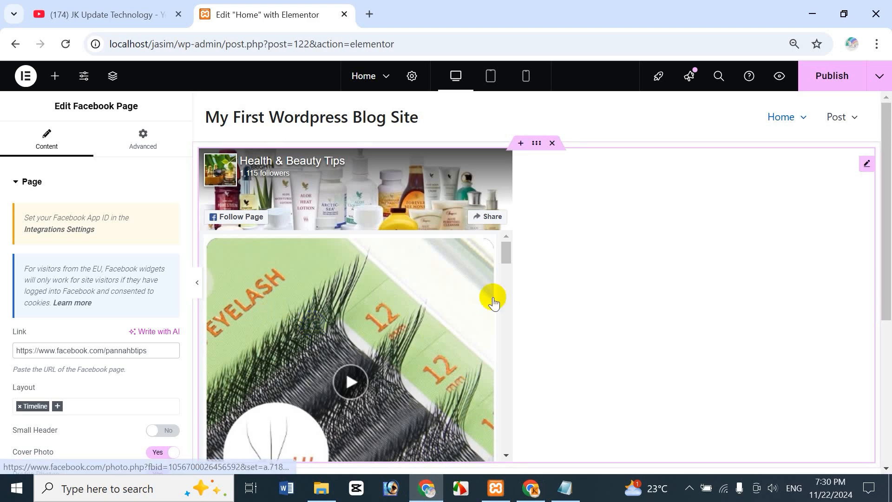
drag(890, 266, 890, 285)
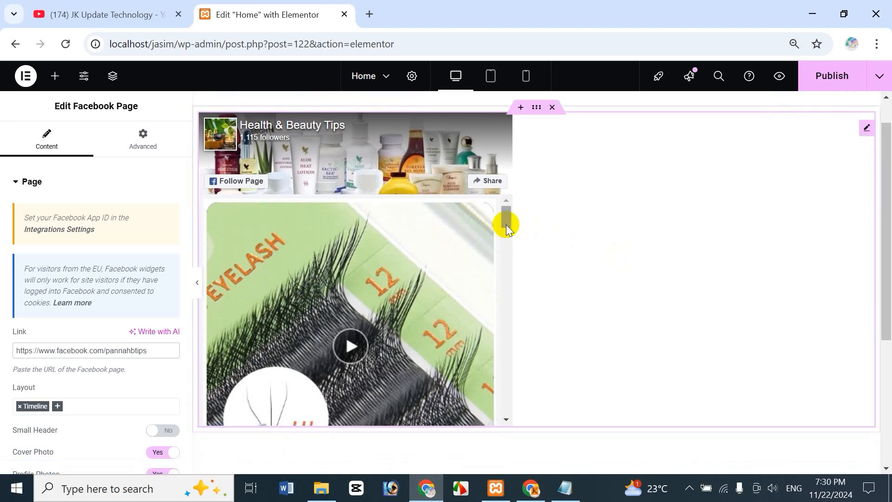
drag(505, 219, 493, 275)
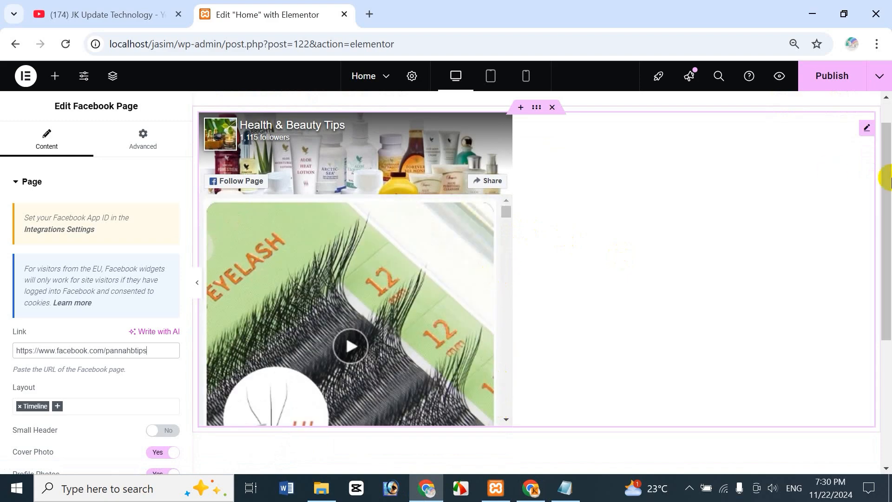
drag(886, 229, 712, 150)
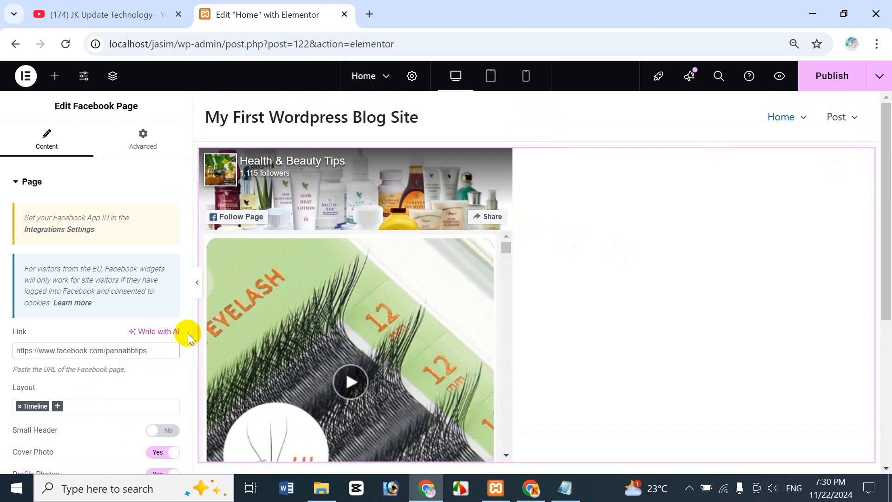
Add Events and Messages to the Facebook Page widget's layout alongside Timeline
scroll(187, 333, down, 3)
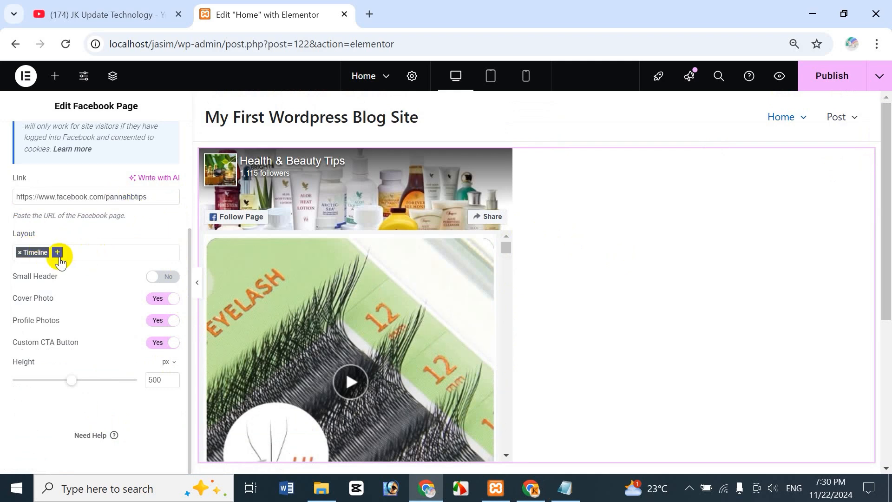
double_click(34, 254)
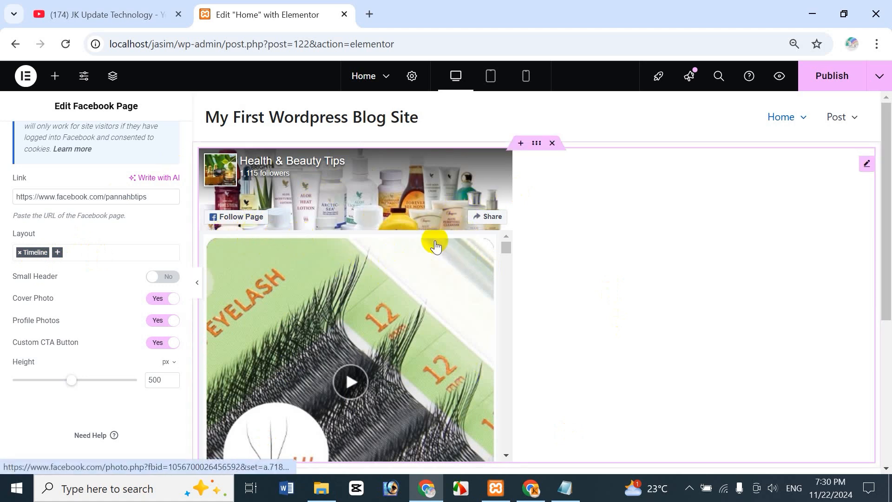
click(58, 253)
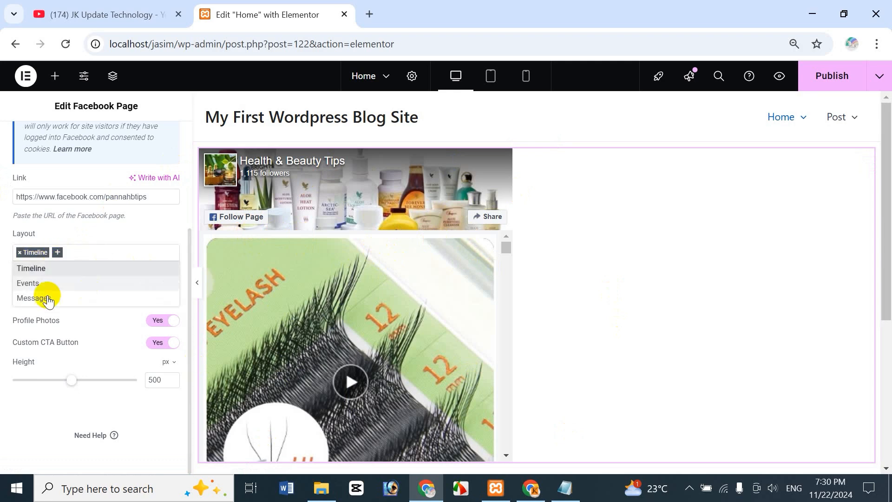
click(28, 283)
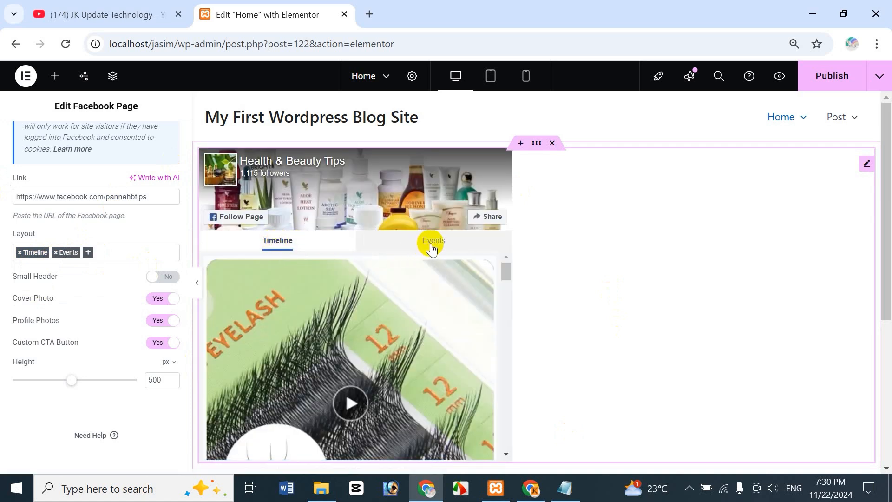
click(87, 253)
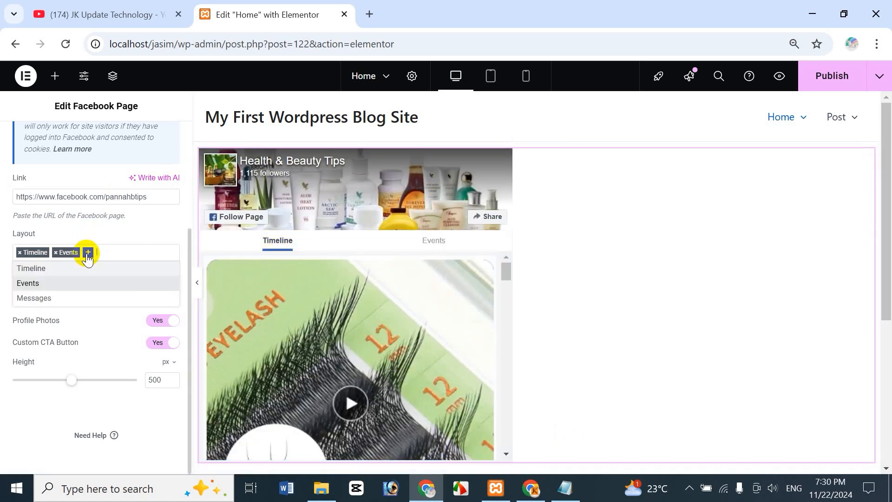
click(37, 299)
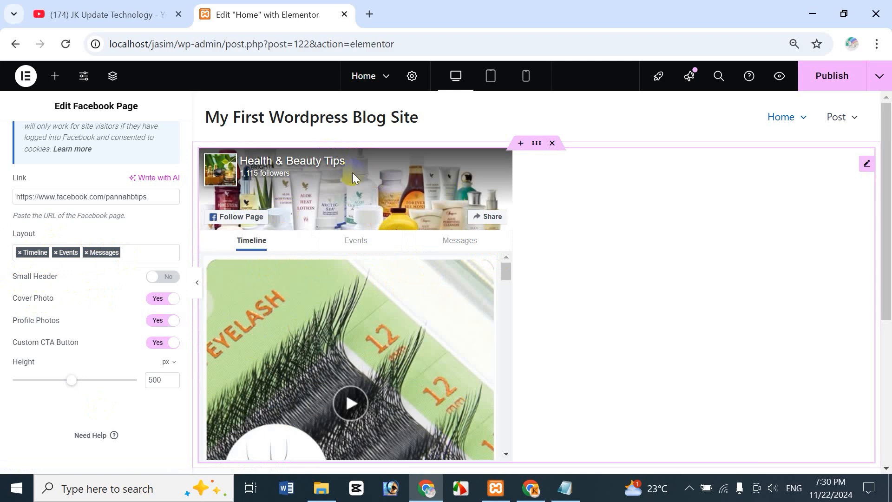
Try the widget with Small Header on, then with Cover Photo off, restoring each option after its preview
click(155, 278)
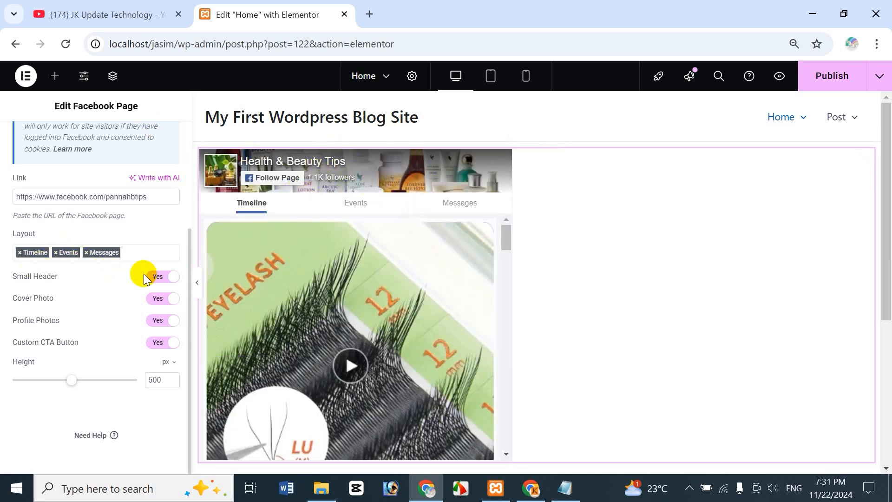
click(155, 277)
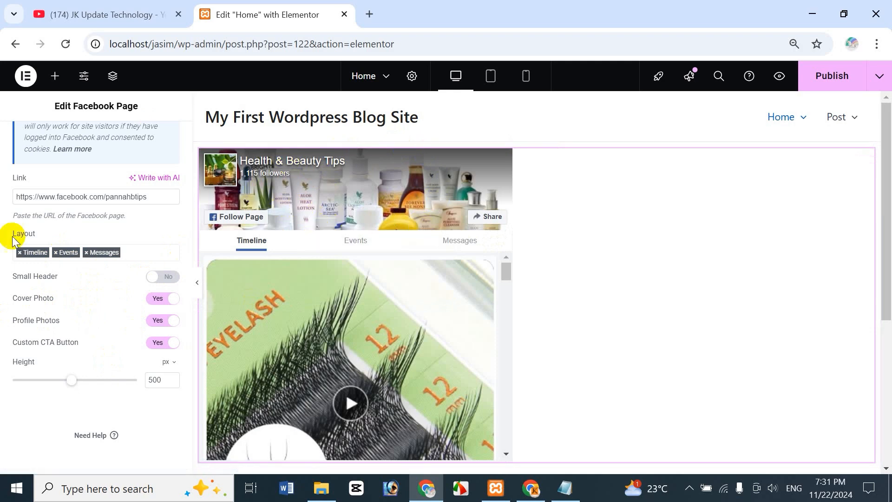
click(162, 299)
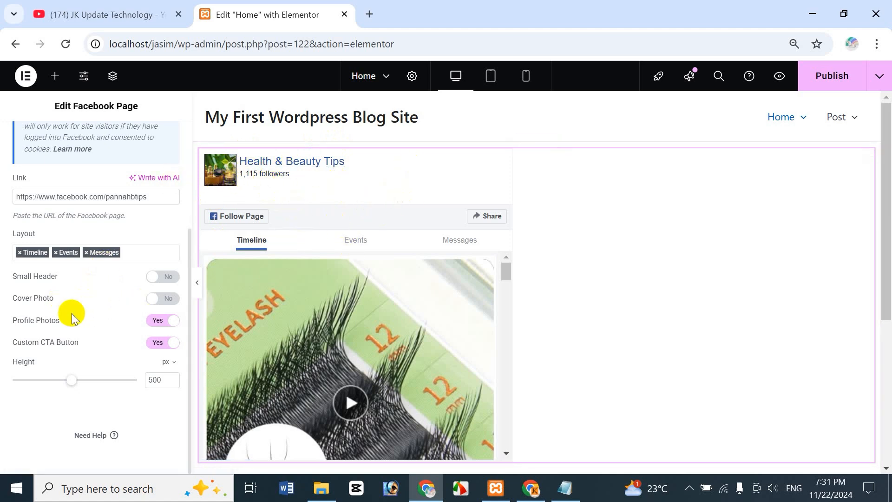
click(159, 299)
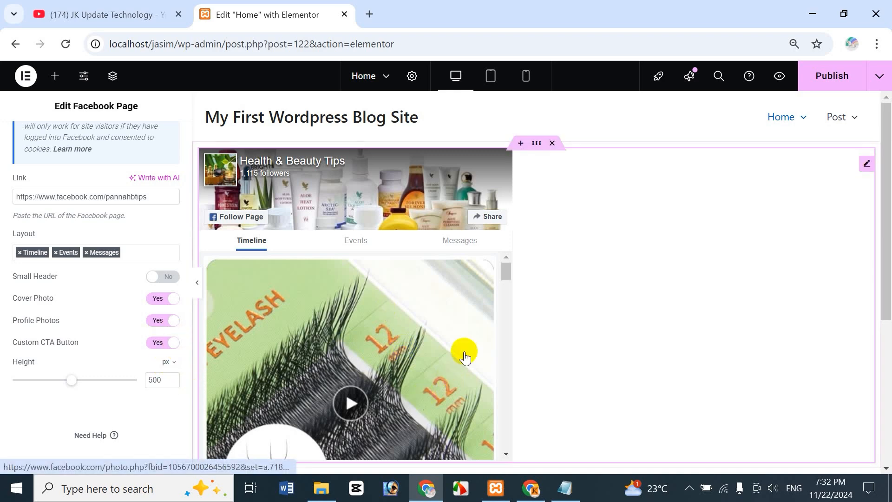
Try the Facebook Page widget at heights of 720 px and 859 px, checking the preview each time
drag(889, 307, 887, 330)
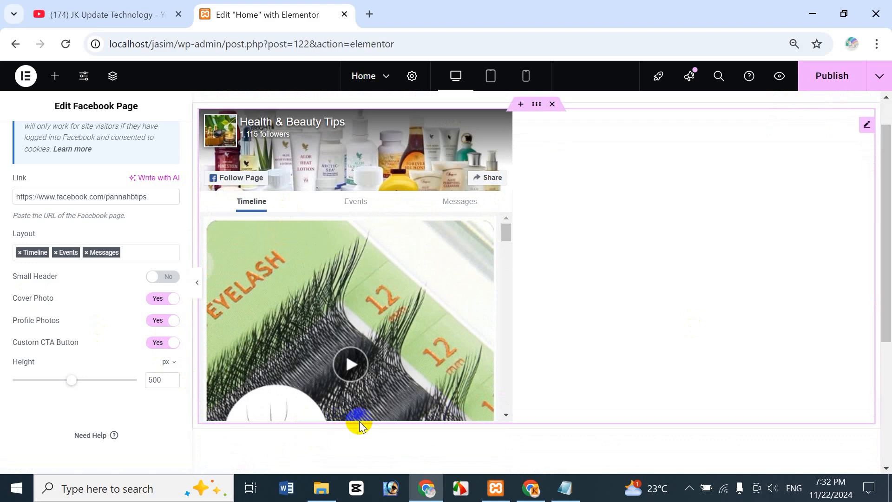
drag(71, 380, 101, 385)
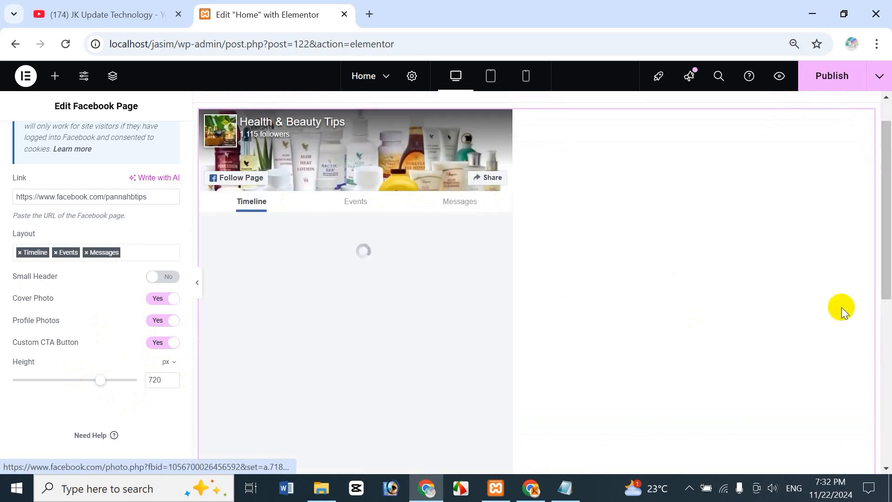
click(387, 399)
drag(881, 283, 887, 253)
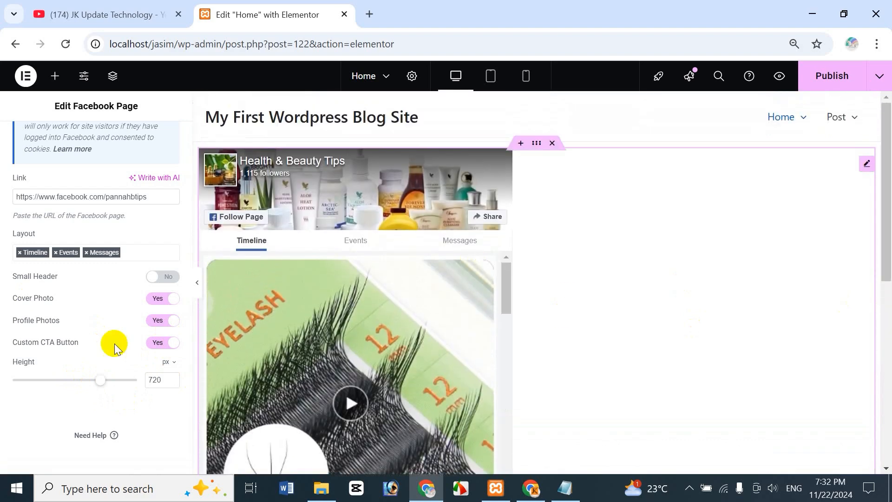
drag(102, 380, 119, 380)
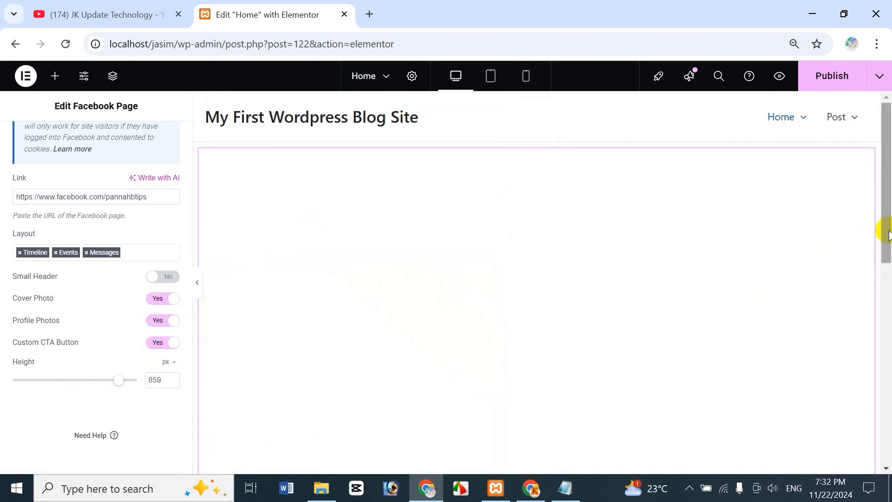
drag(887, 226, 886, 246)
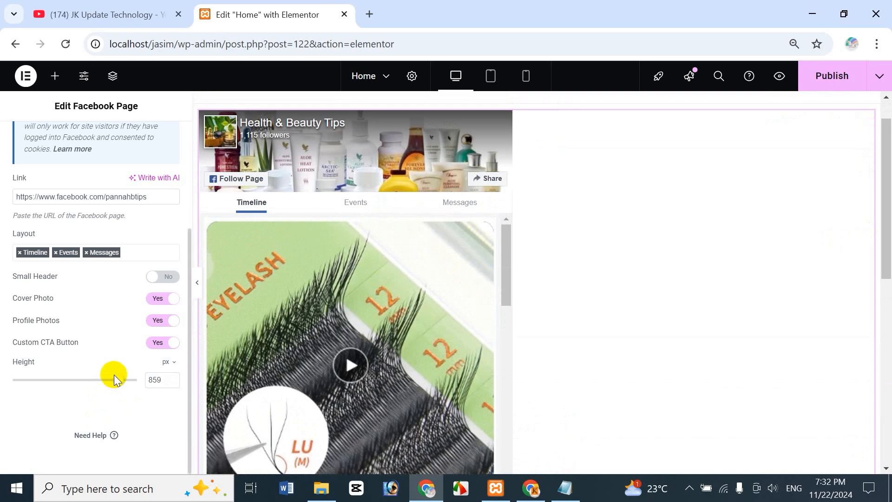
Try smaller heights of 66 px and 329 px for the Facebook Page widget, settling on 453 px
drag(113, 380, 14, 385)
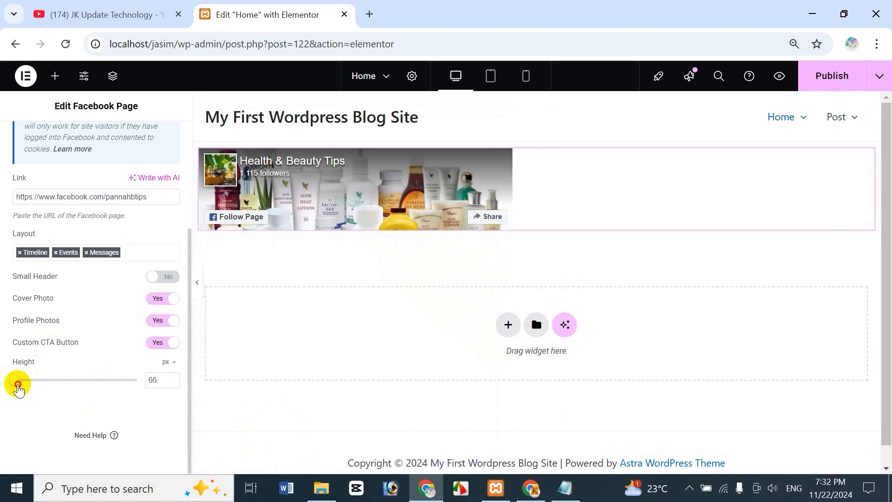
drag(18, 384, 49, 382)
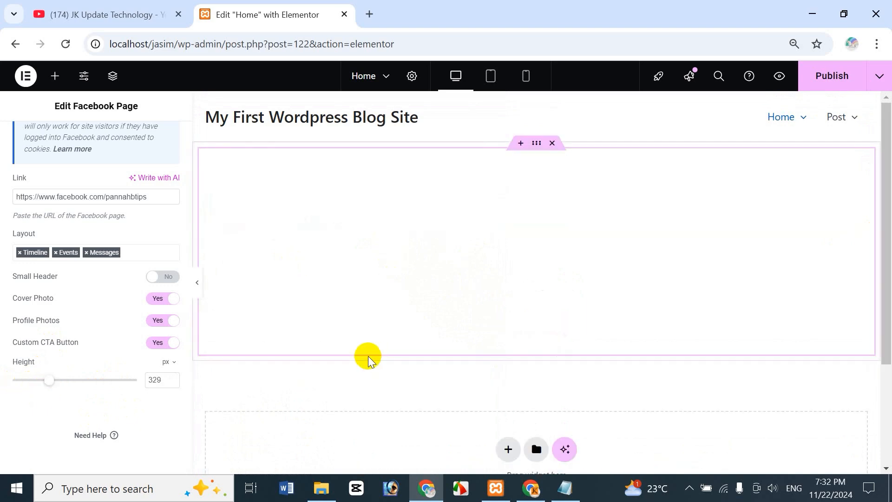
drag(48, 380, 65, 380)
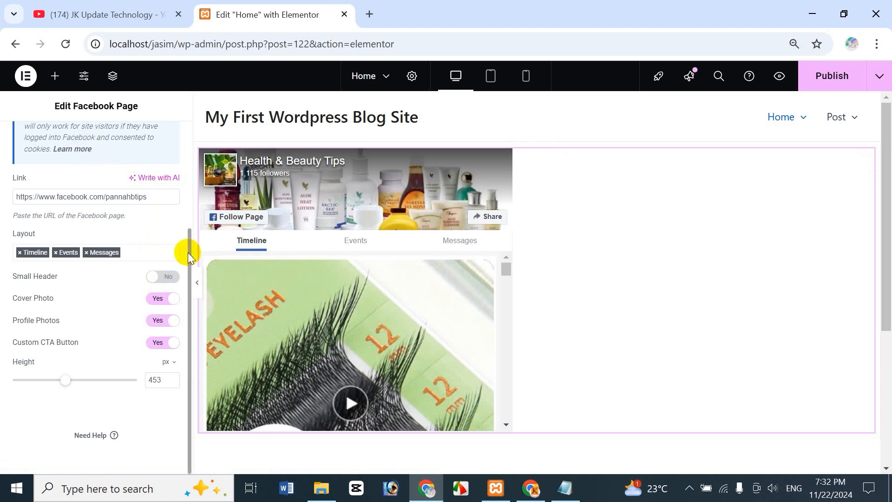
Review the Facebook Page widget's content settings and its advanced layout options such as margin, padding and width
scroll(188, 252, up, 1)
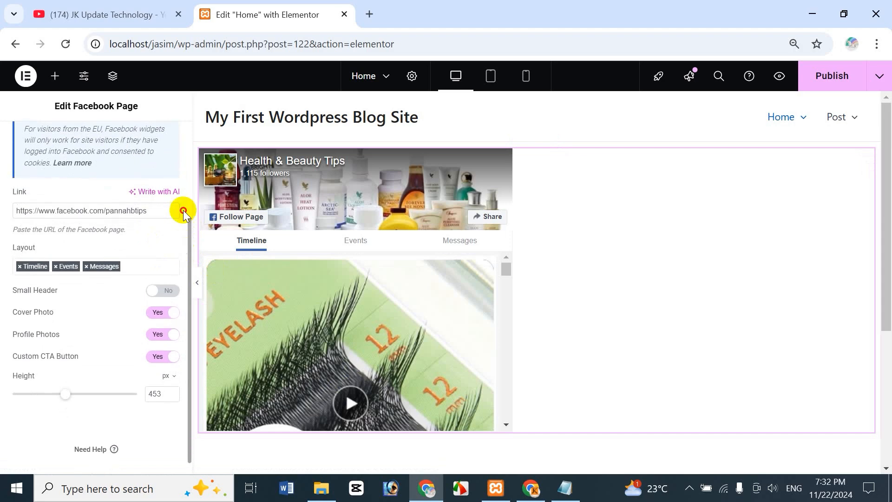
drag(183, 210, 186, 130)
scroll(101, 211, down, 2)
scroll(100, 185, up, 2)
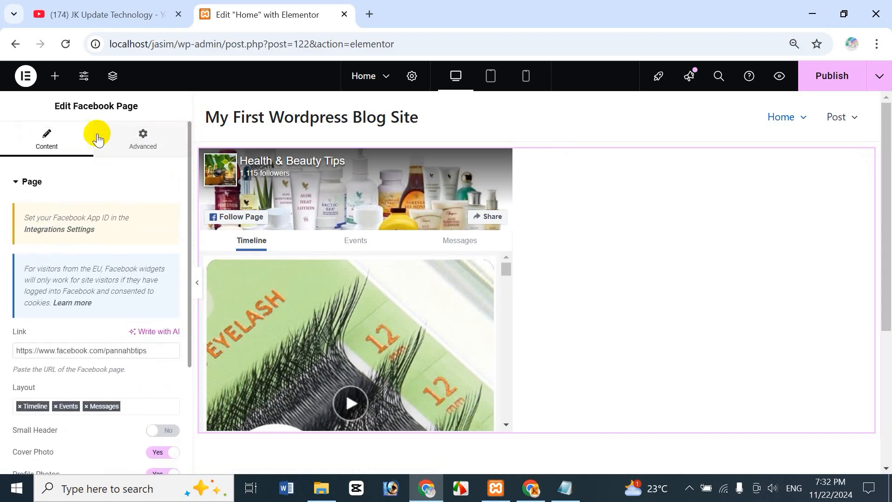
click(143, 144)
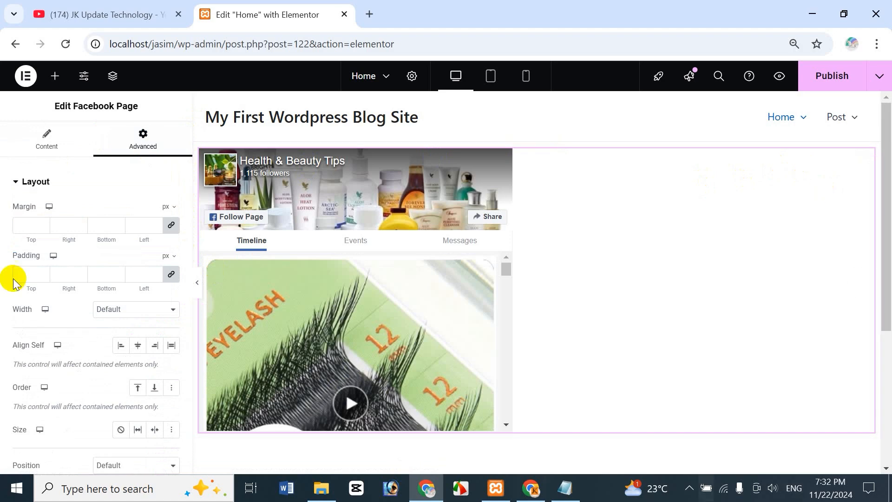
click(45, 138)
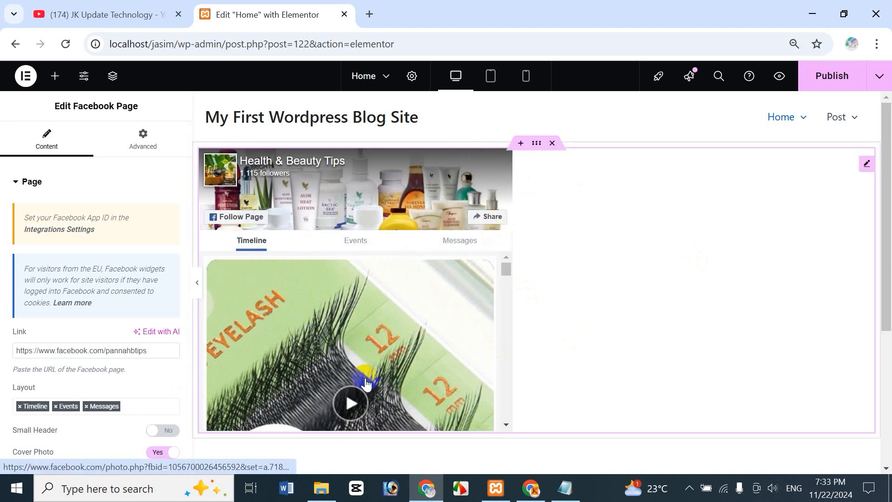
Publish the Home page and view the live version of it
click(835, 76)
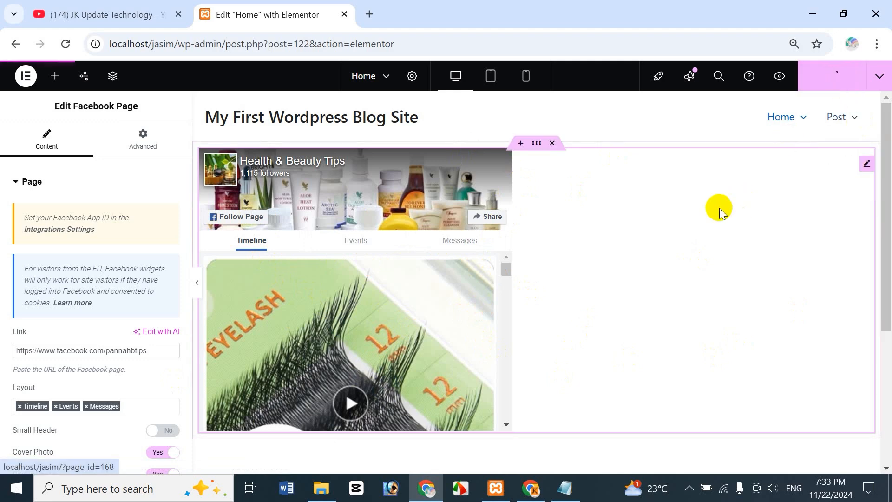
click(878, 77)
click(810, 179)
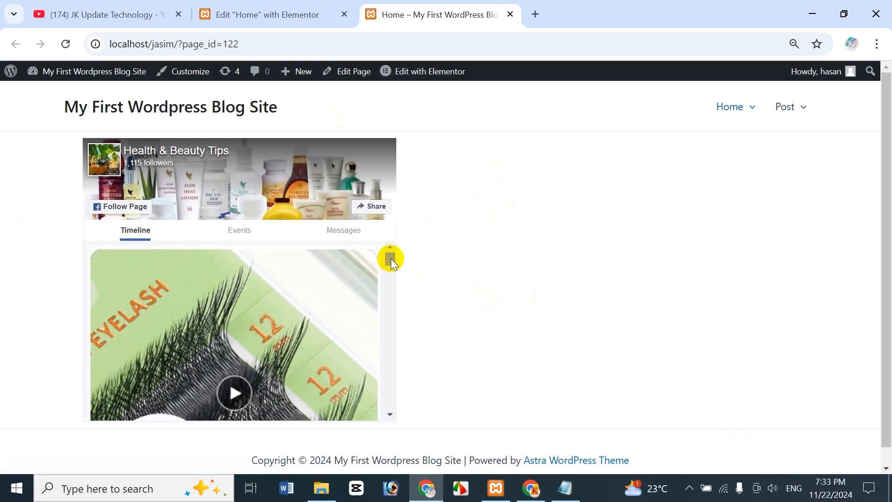
Check the Timeline and Events sections of the live Facebook widget, and inspect and close the Facebook page opened from it
drag(391, 258, 347, 127)
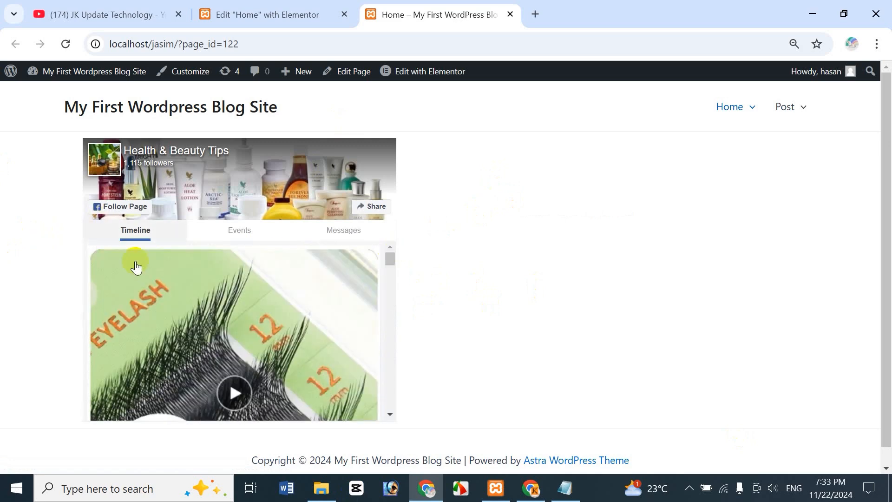
click(249, 232)
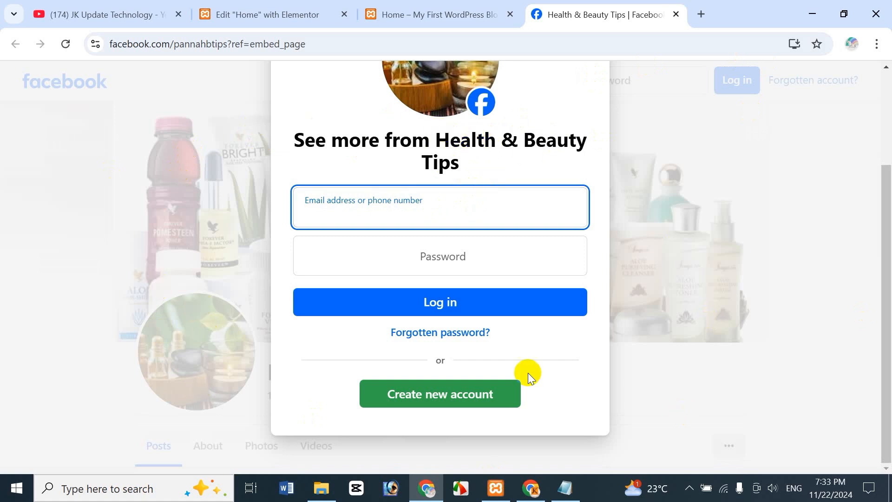
click(450, 18)
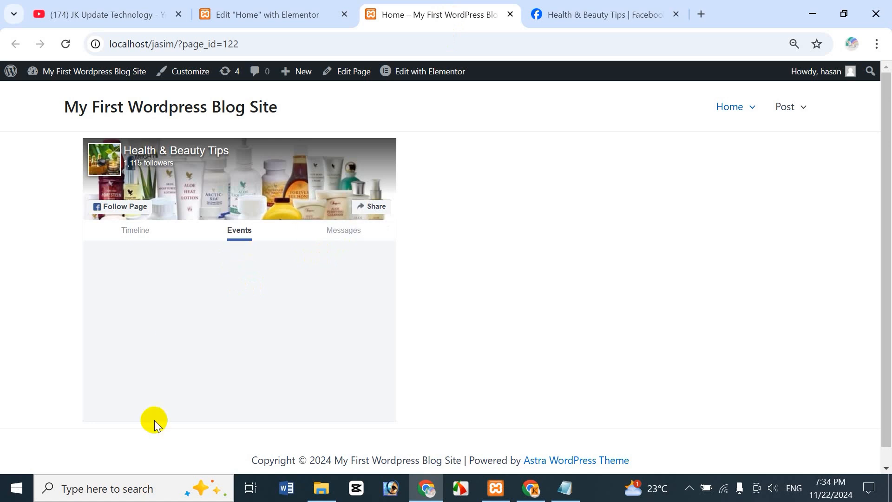
click(603, 14)
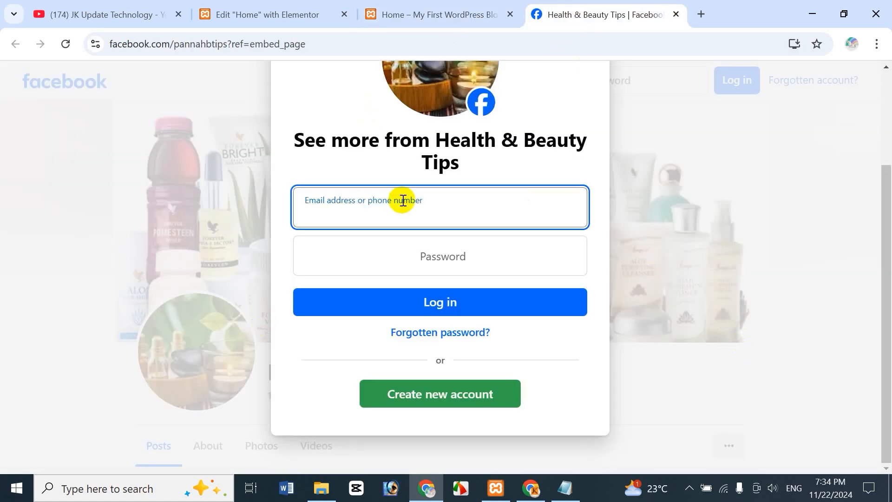
click(479, 13)
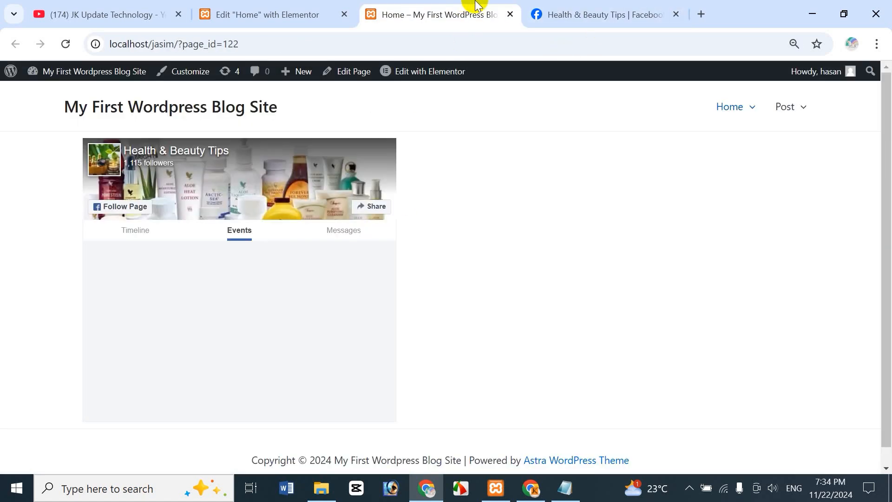
click(675, 14)
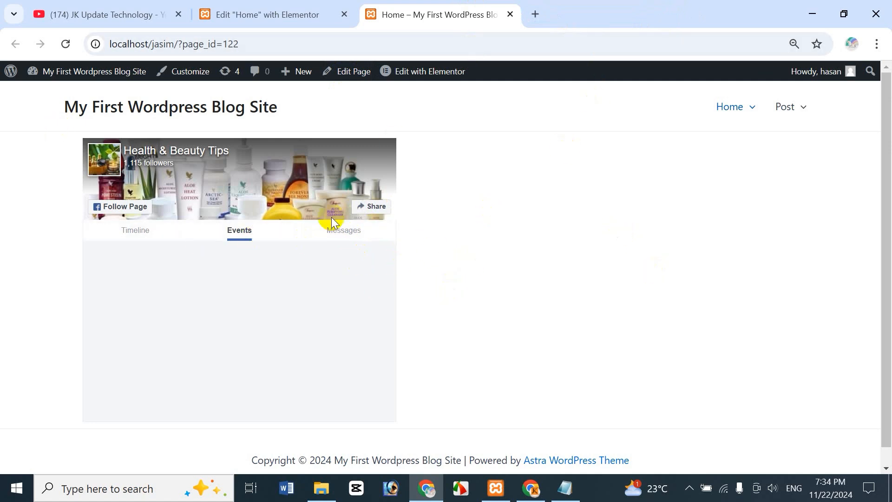
Test sharing from the live Facebook widget, dismiss the login window and go to the JK Update Technology YouTube channel
click(374, 207)
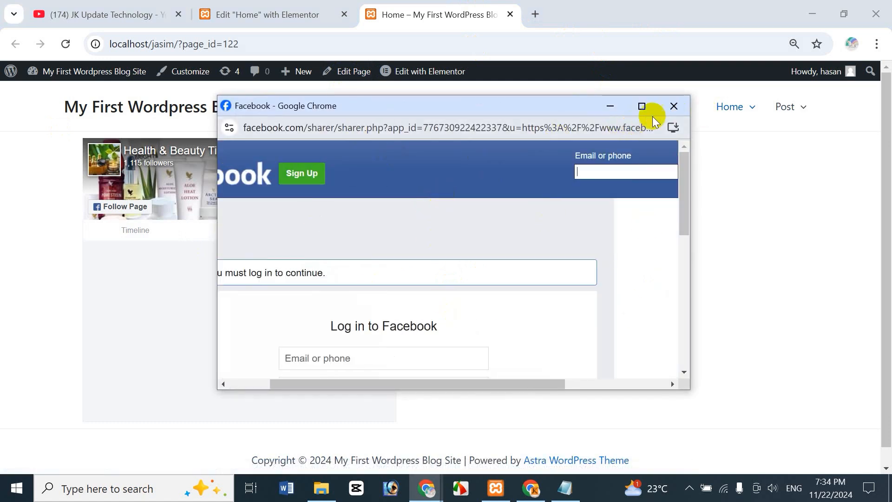
click(674, 106)
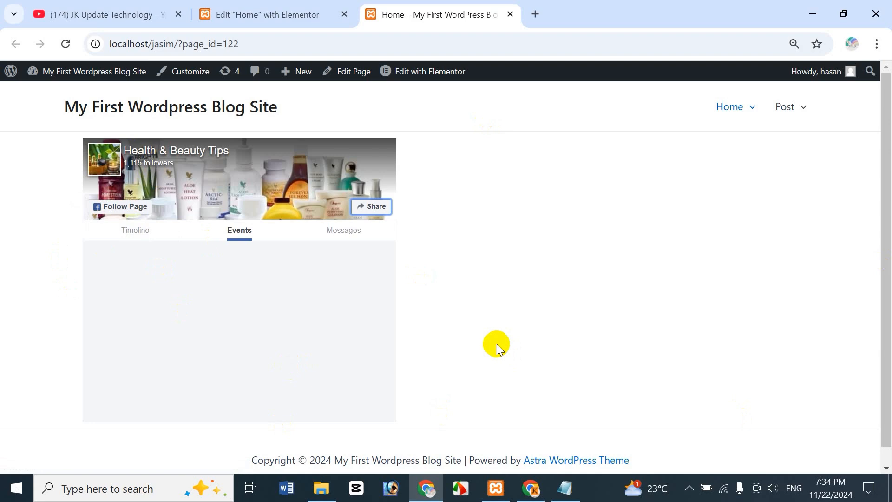
click(95, 13)
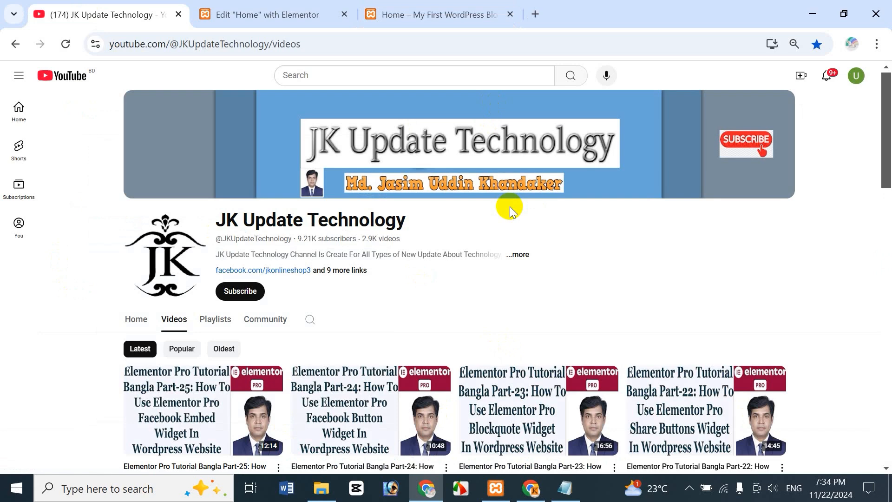